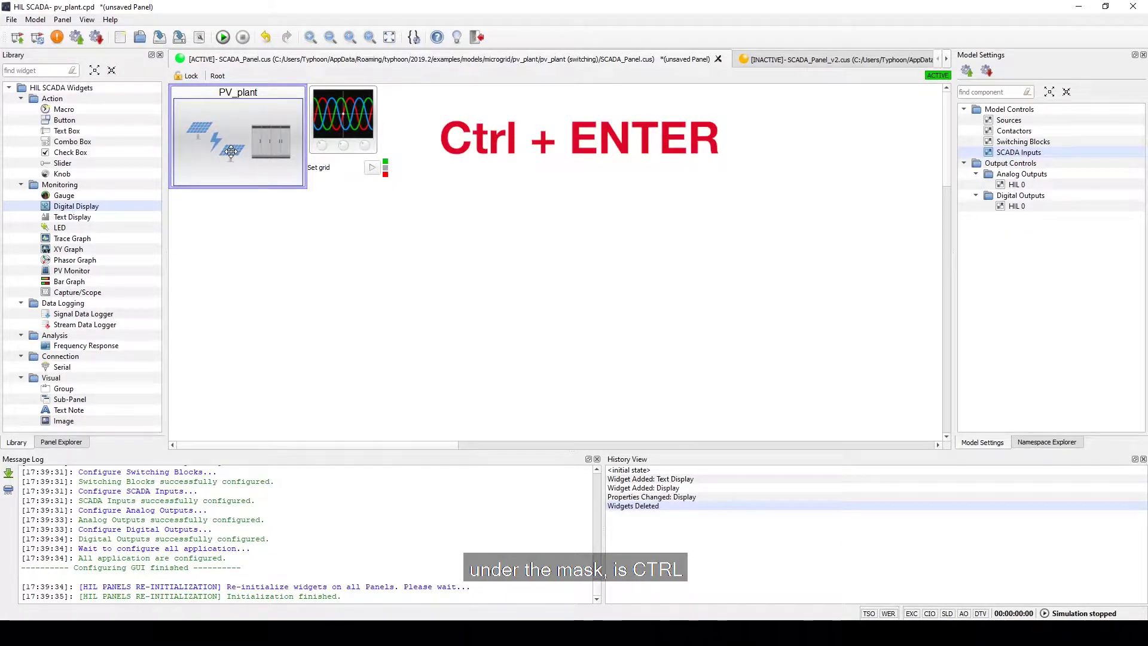
# Step: Enter the PV_plant sub-panel to show its gauge, trace graphs, inverter control and output displays
pyautogui.hotkey('ctrl', 'Return')
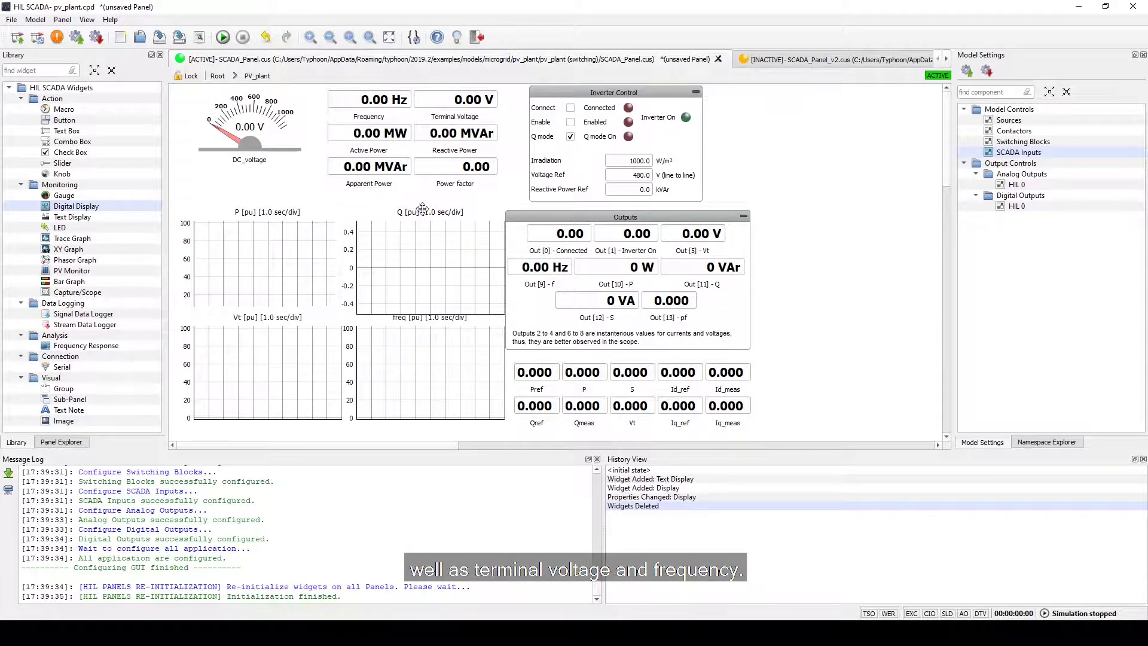
# Step: Show the PV_plant panel full screen and start the simulation
pyautogui.click(389, 38)
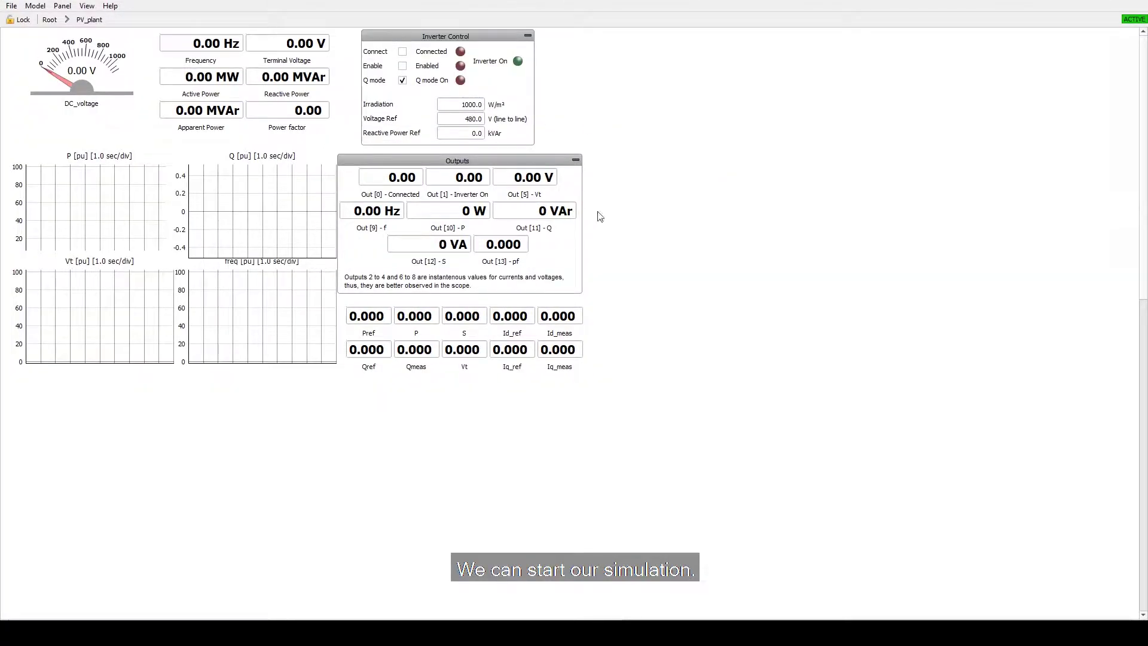
pyautogui.moveTo(1043, 638)
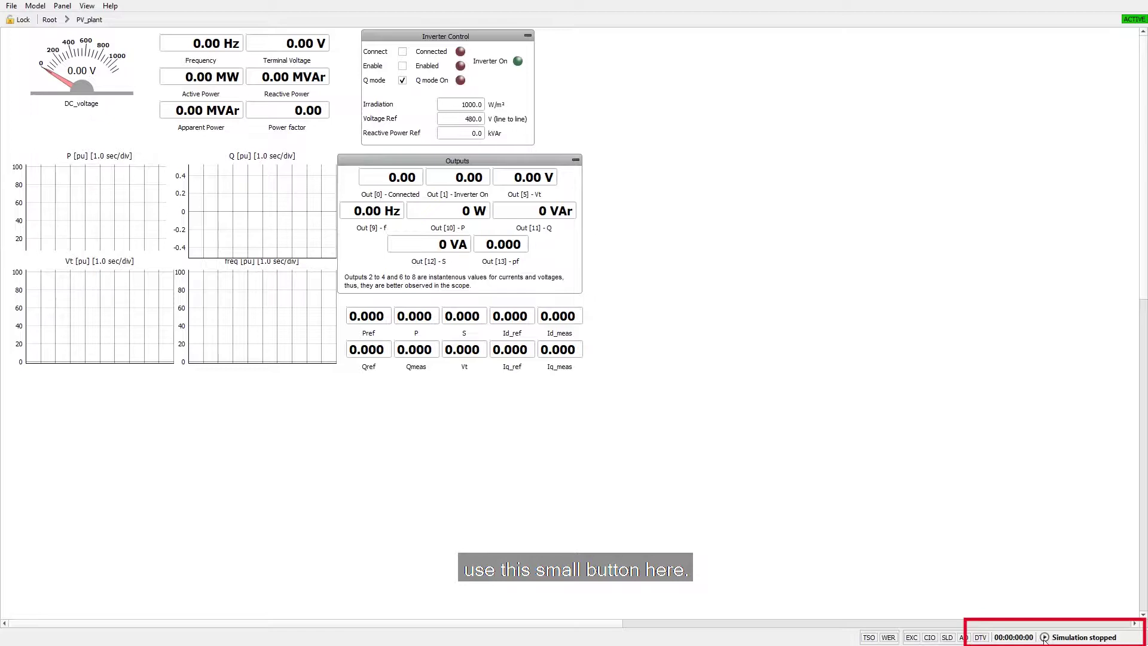
pyautogui.click(1042, 637)
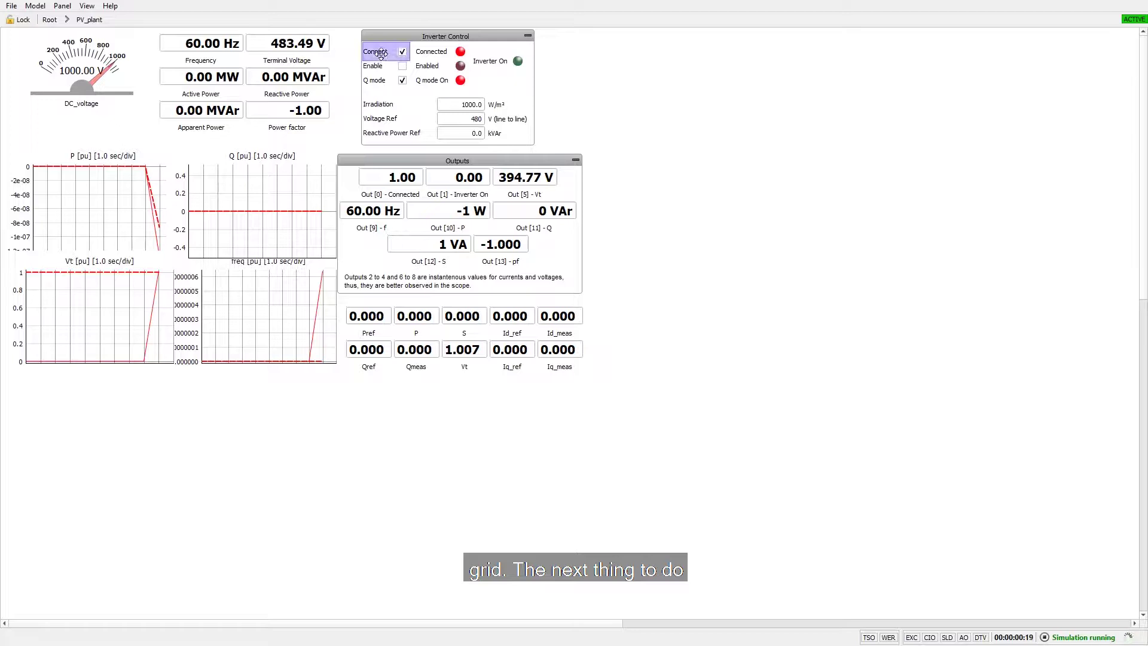
# Step: Enable the inverter and raise its irradiation to 1300 W/m²
pyautogui.click(402, 67)
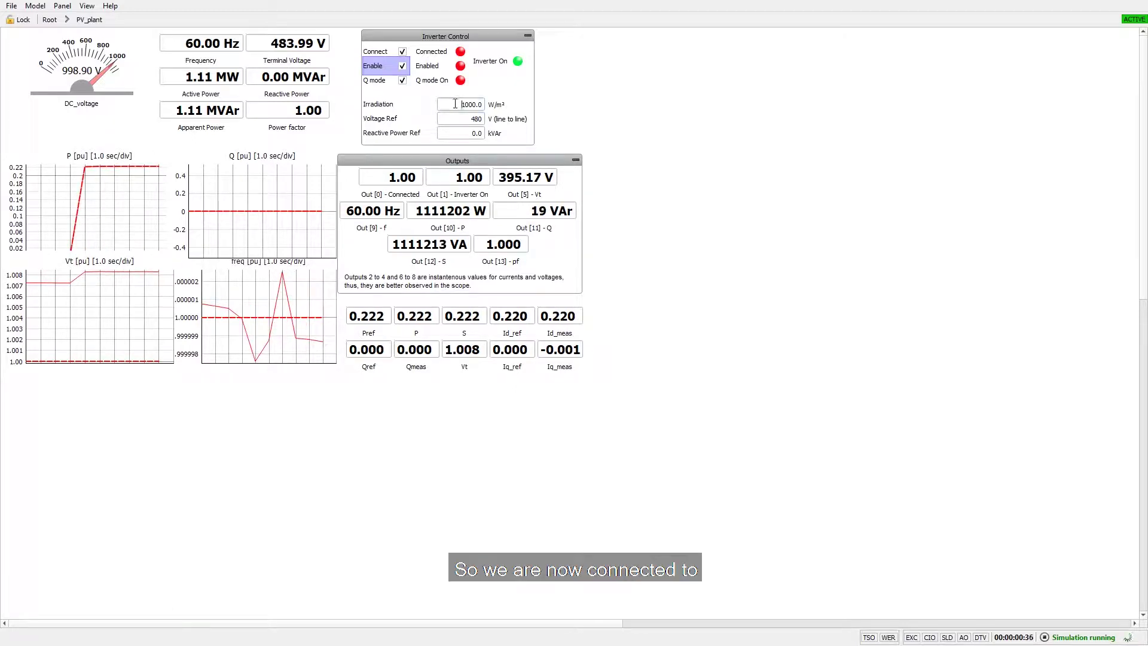
pyautogui.moveTo(455, 104); pyautogui.dragTo(486, 103)
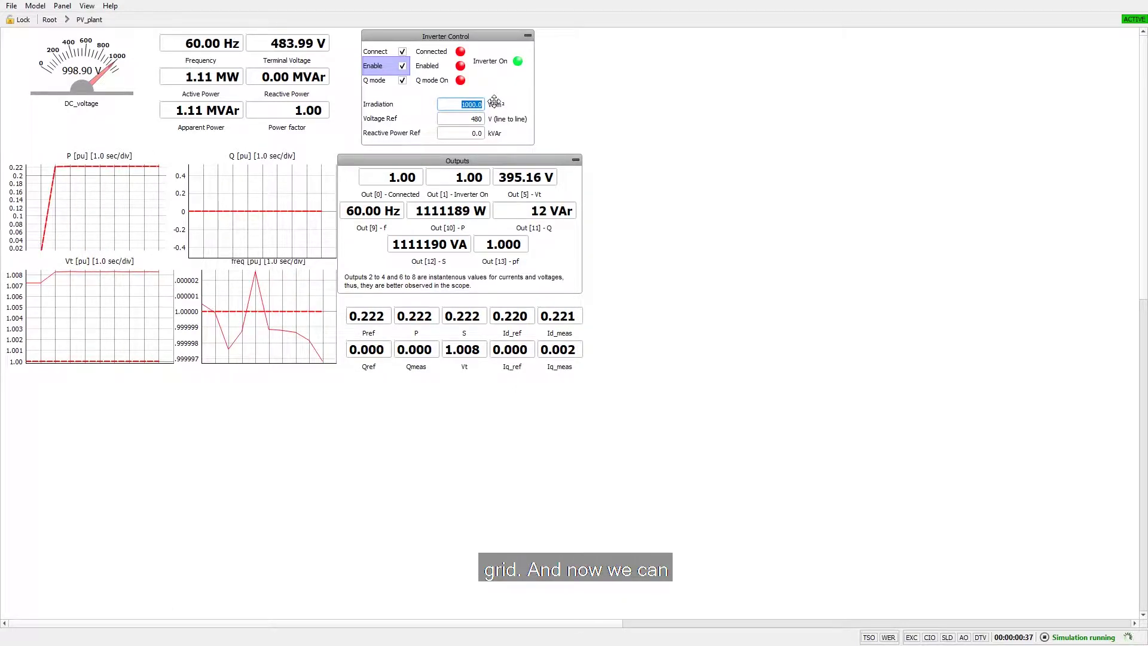
pyautogui.write('130')
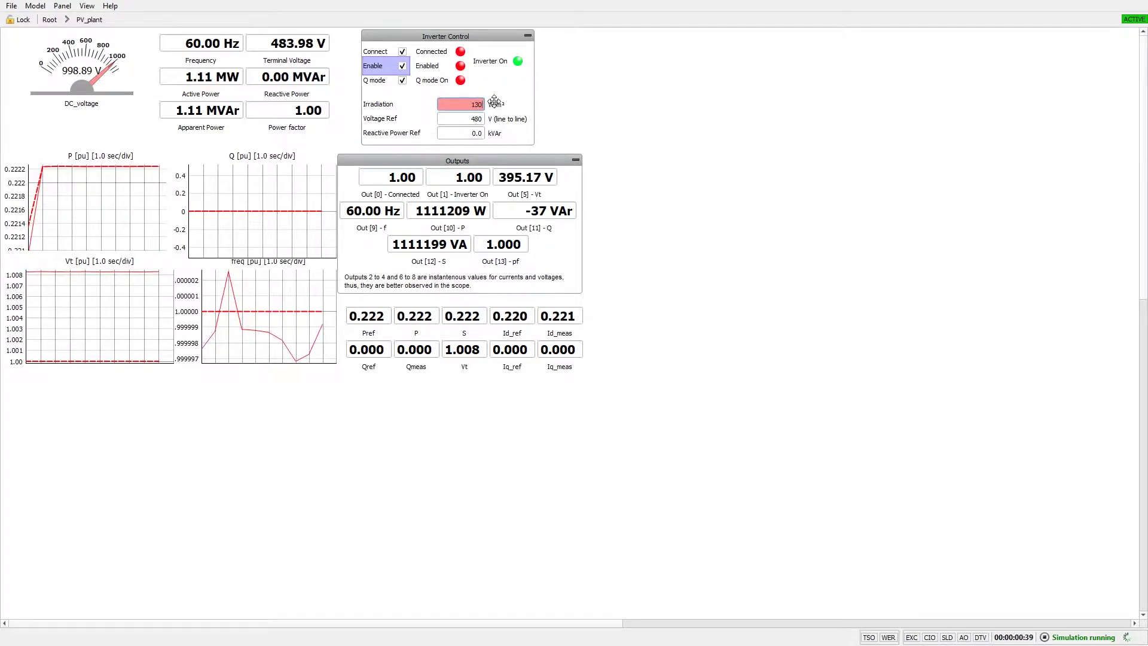
pyautogui.write('0')
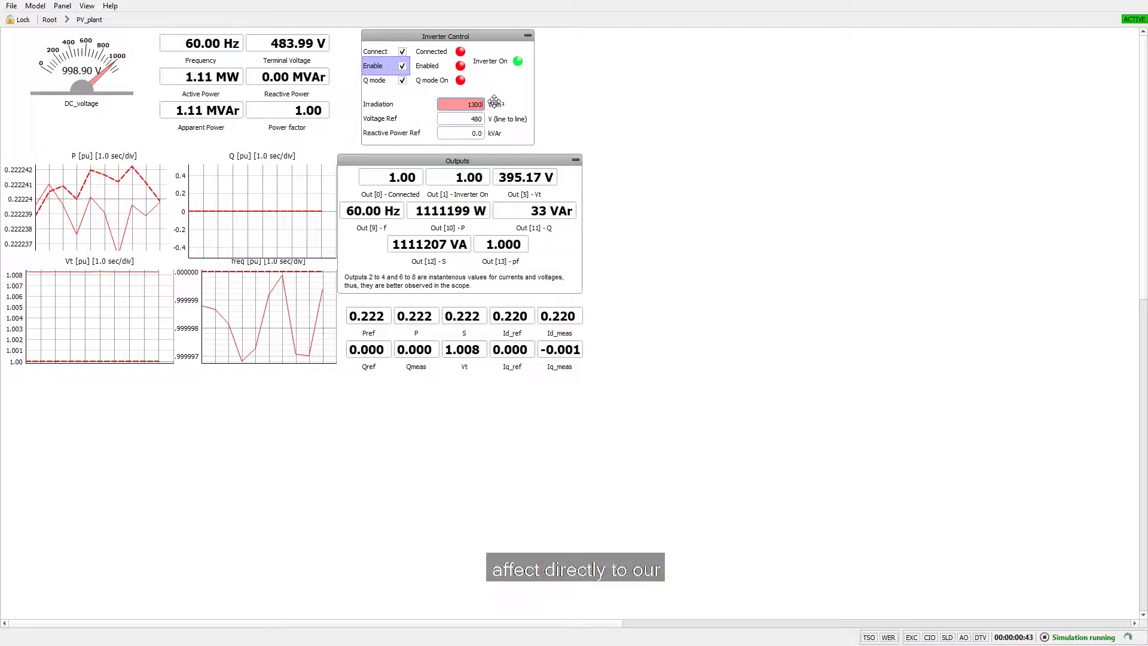
pyautogui.press('Return')
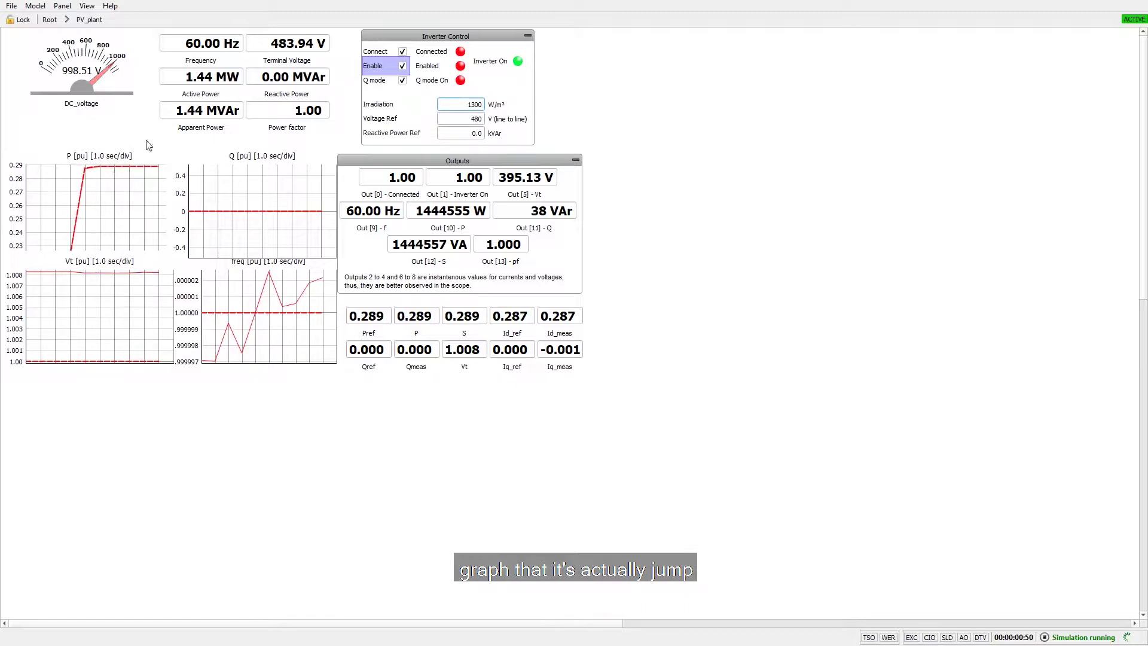
# Step: Lower the irradiation to 800 W/m², bringing active power to about 0.89 MW
pyautogui.click(221, 92)
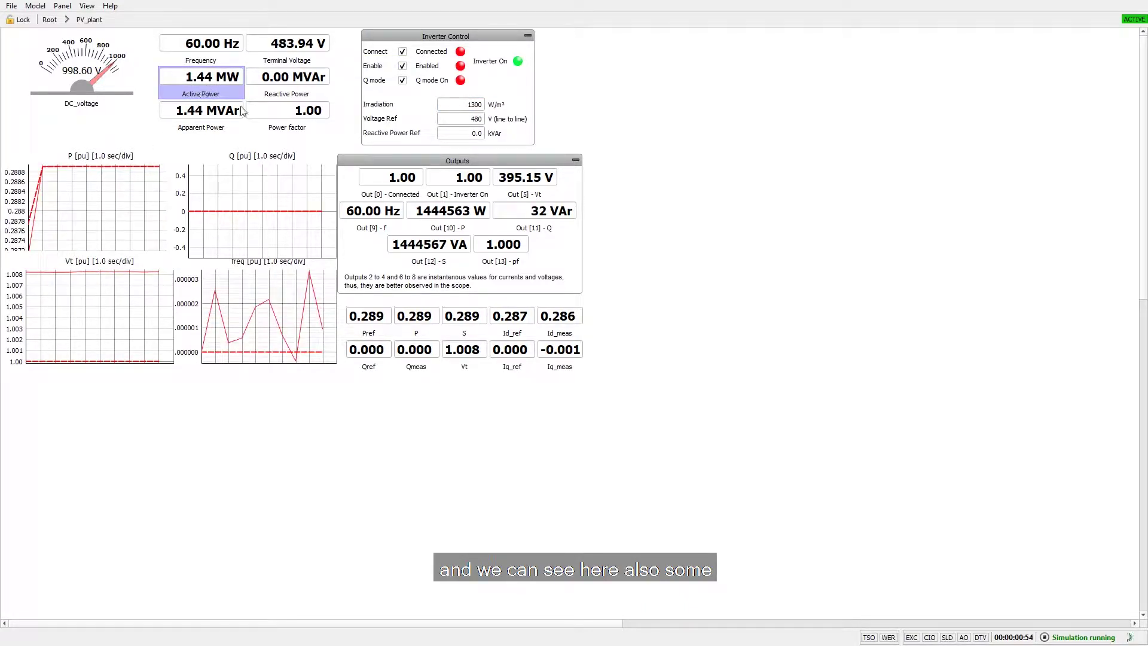
pyautogui.doubleClick(469, 104)
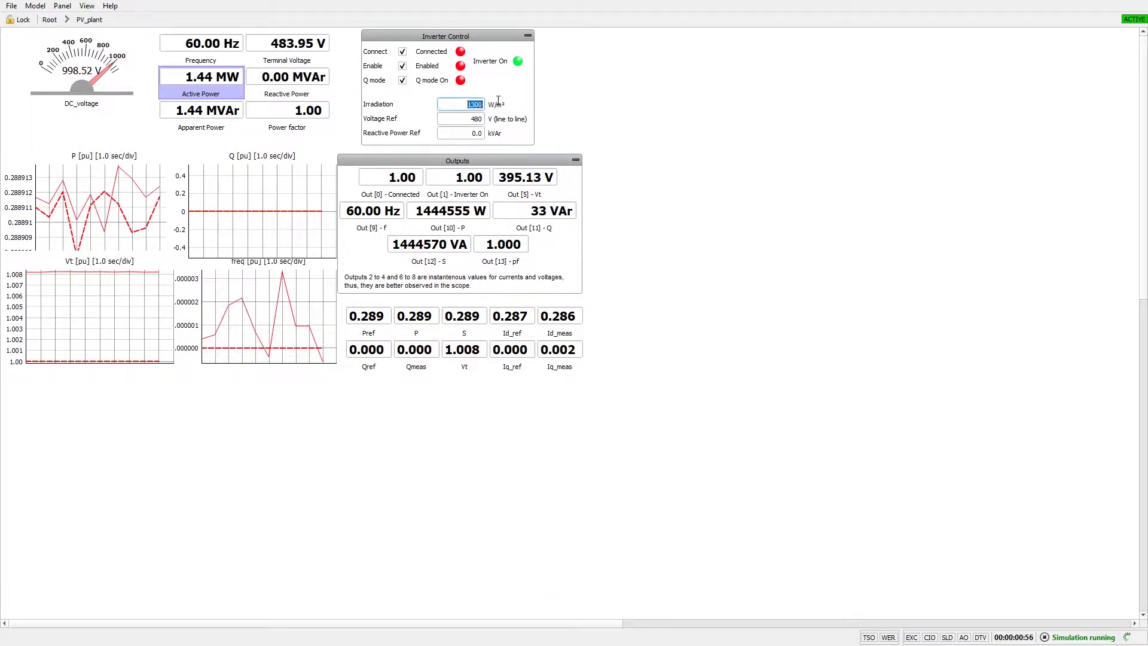
pyautogui.write('8')
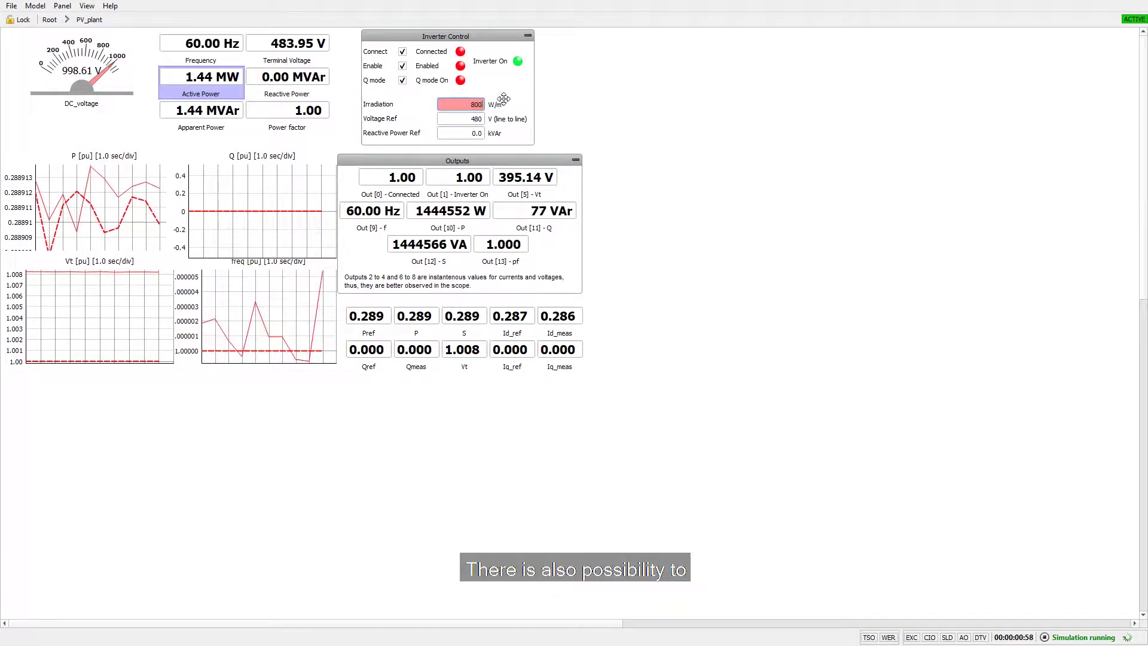
pyautogui.press('Return')
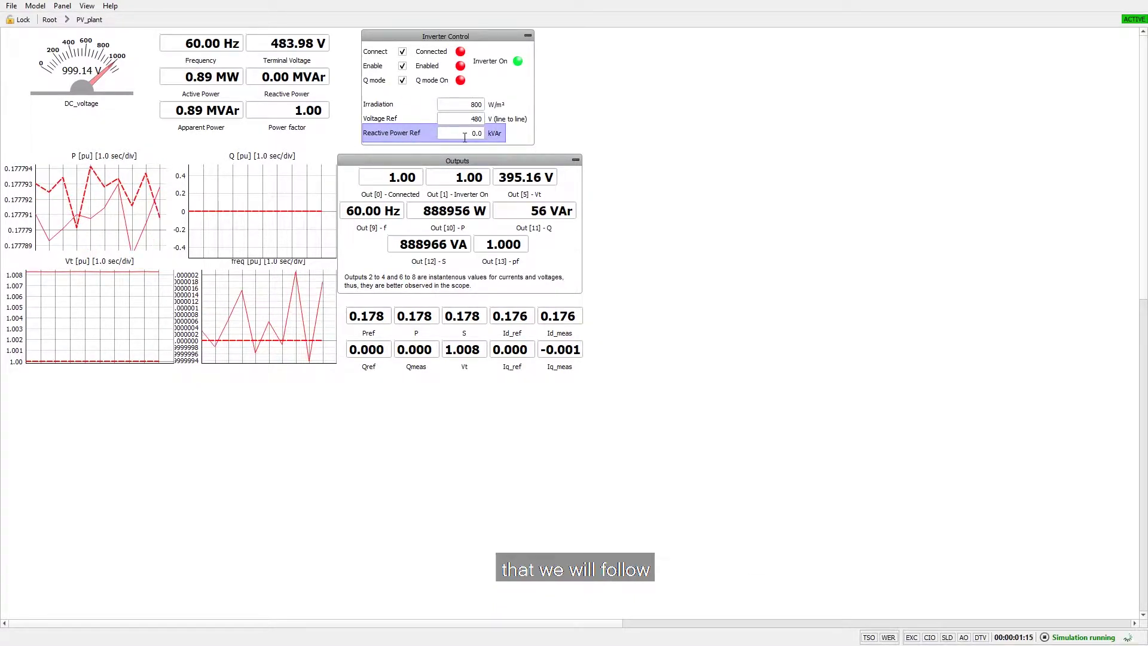
# Step: Set the reactive power reference to 100 kVAr
pyautogui.moveTo(463, 133); pyautogui.dragTo(496, 133)
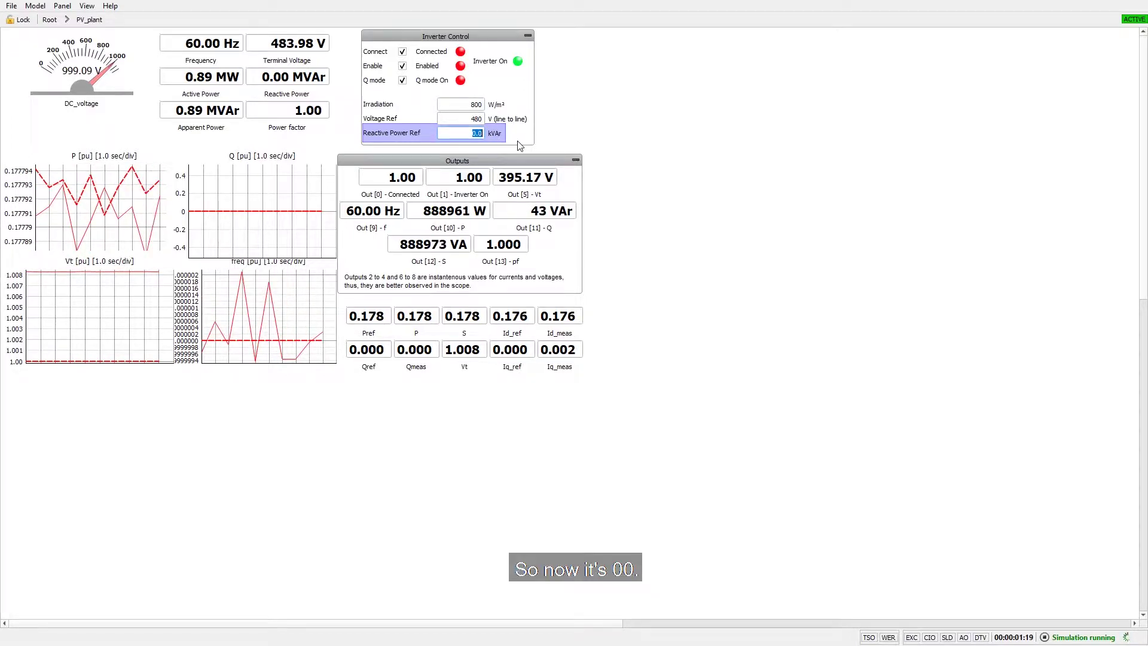
pyautogui.write('1')
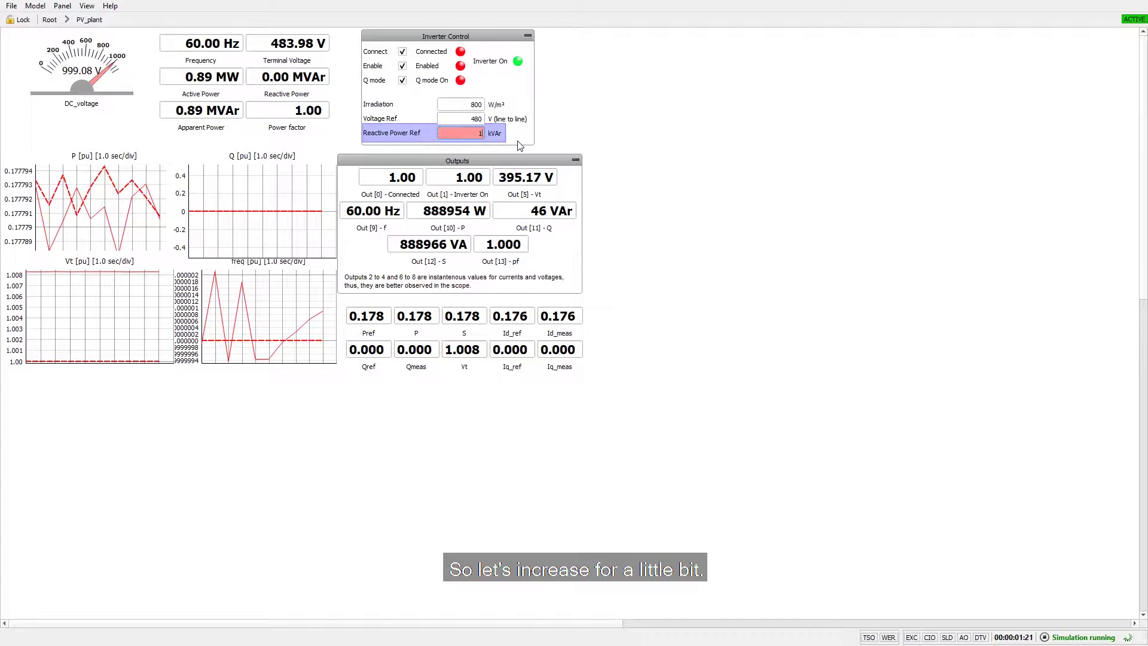
pyautogui.write('00')
pyautogui.press('Return')
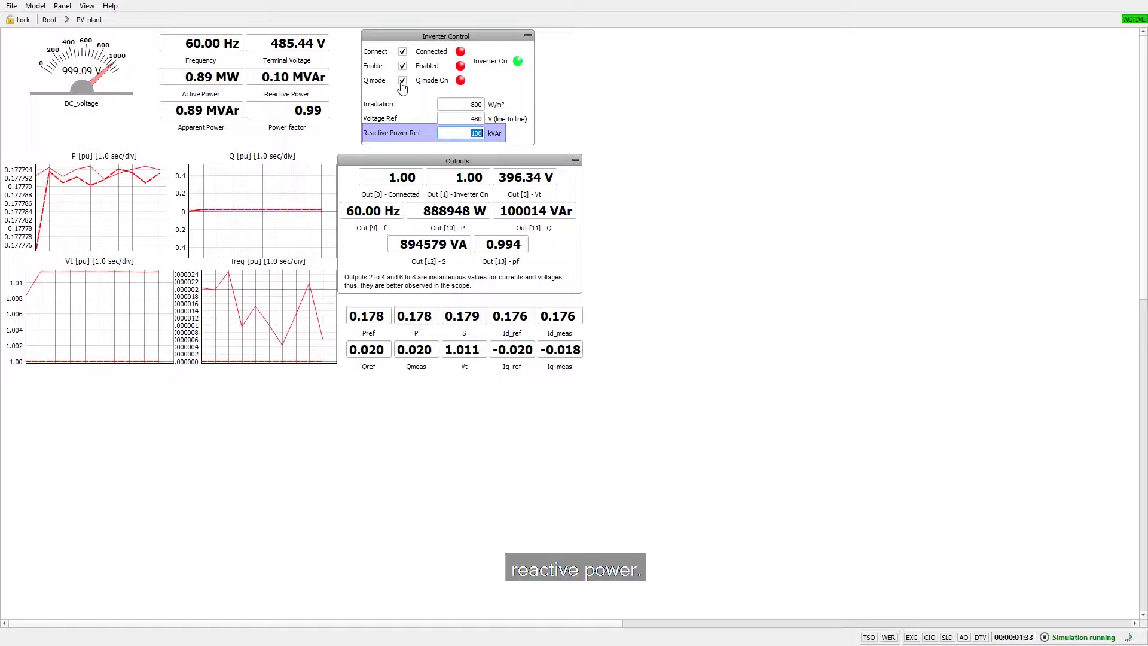
# Step: Check the 480 V voltage reference and switch Q mode off, swinging reactive power to about −2.10 MVAr
pyautogui.click(383, 81)
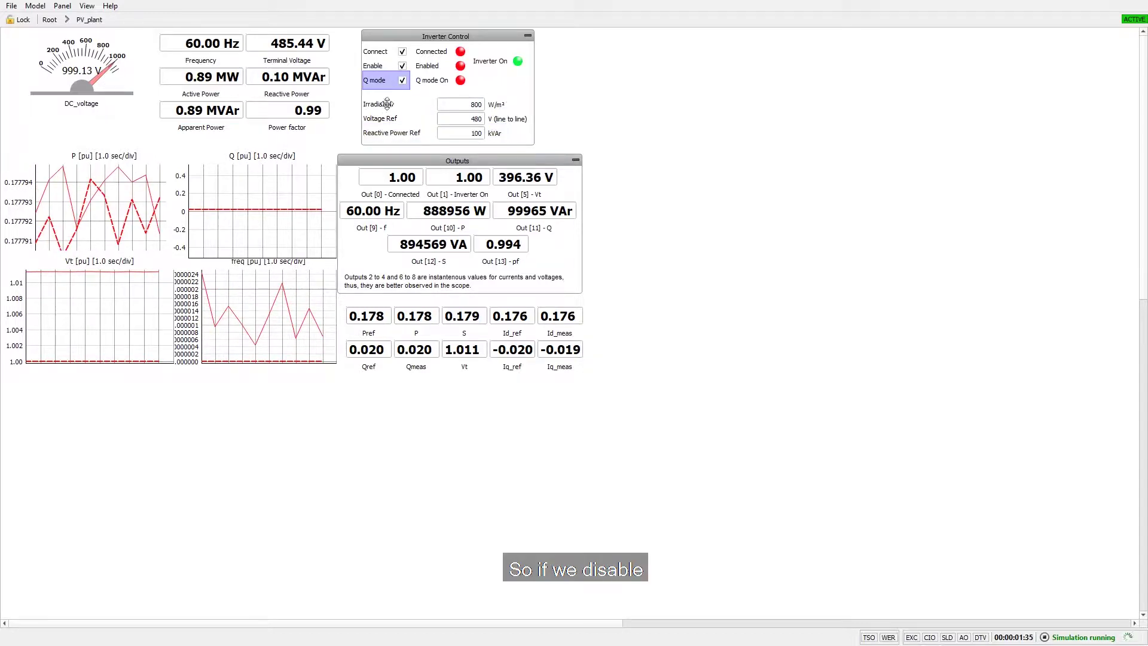
pyautogui.click(389, 118)
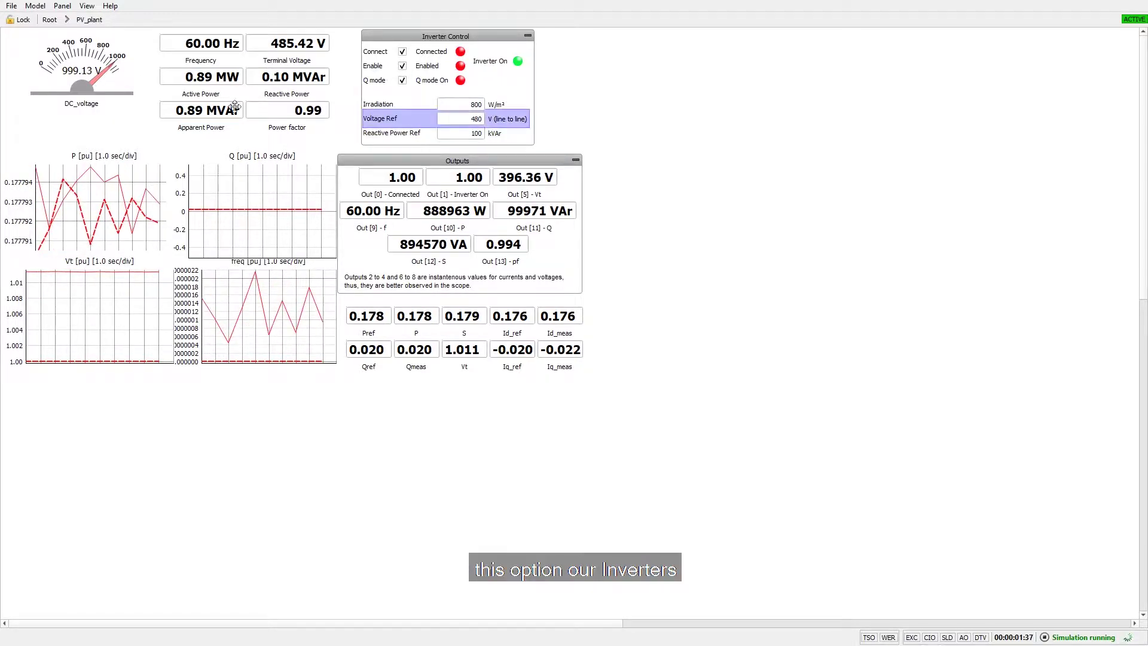
pyautogui.doubleClick(465, 122)
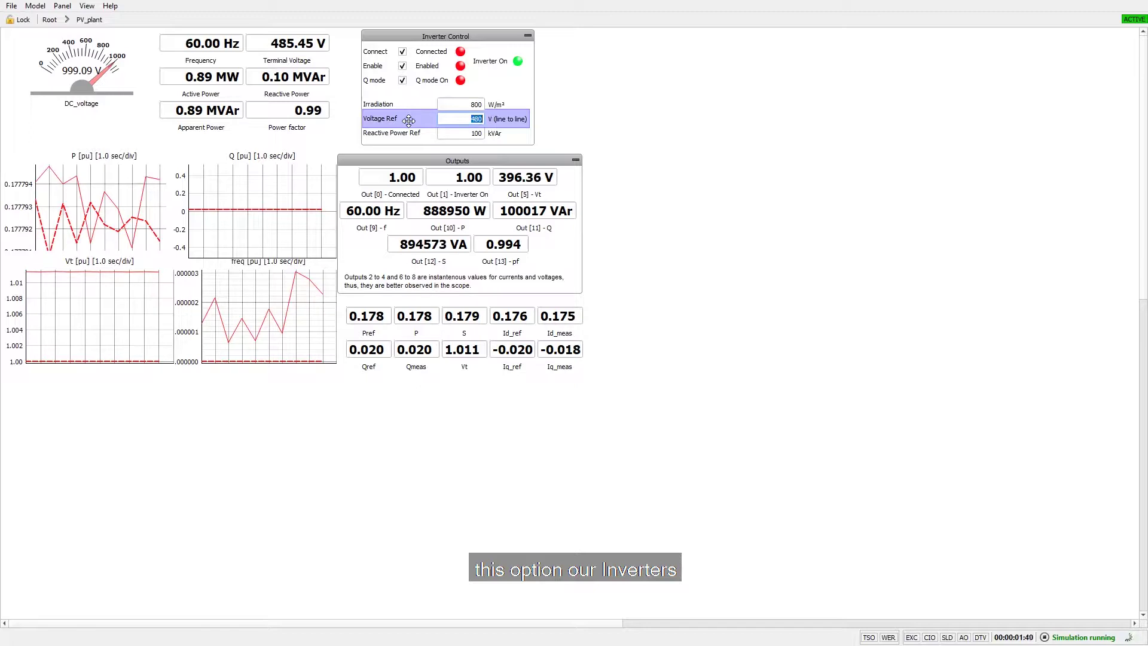
pyautogui.click(403, 80)
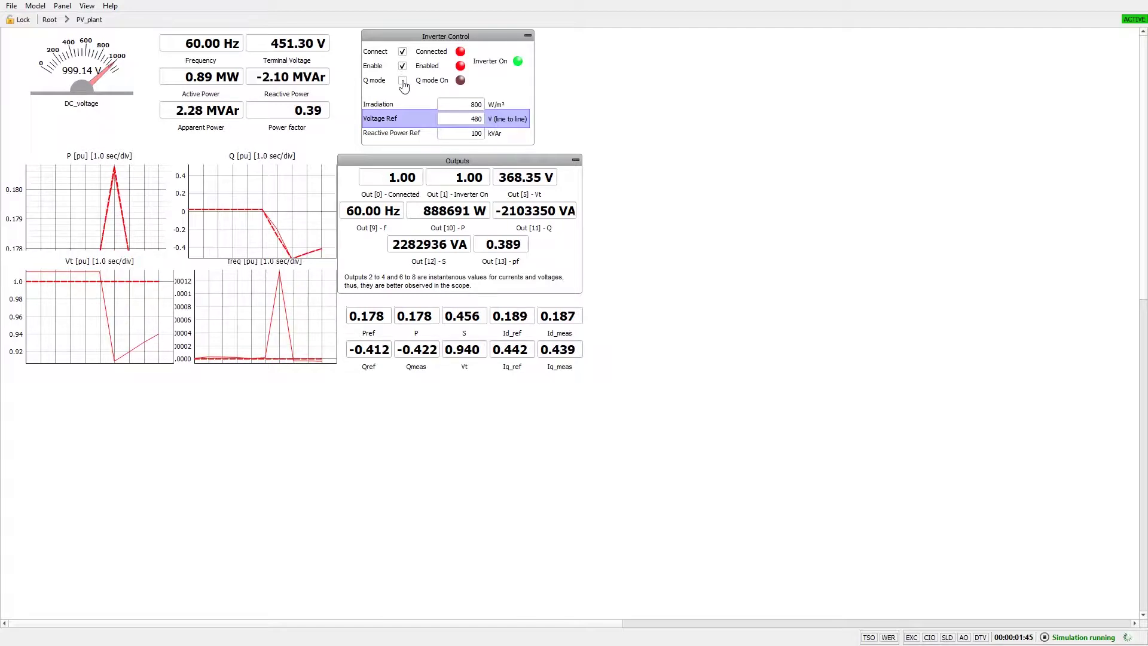
# Step: Inspect the Terminal Voltage readout and the Q and Vt trace graphs
pyautogui.click(307, 52)
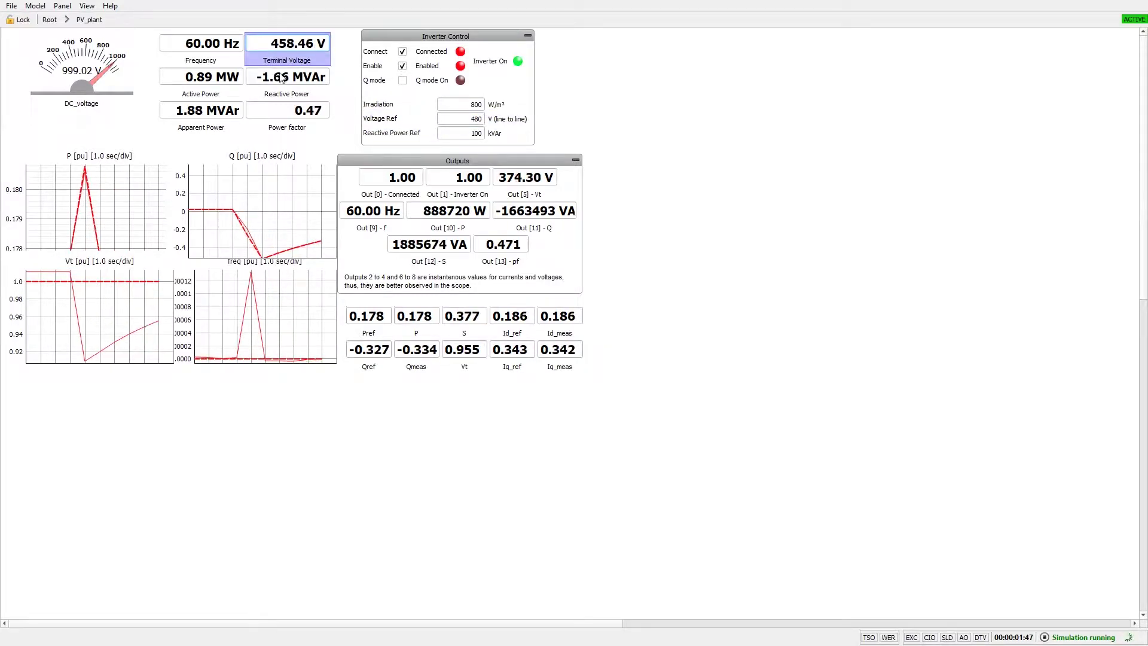
pyautogui.click(251, 213)
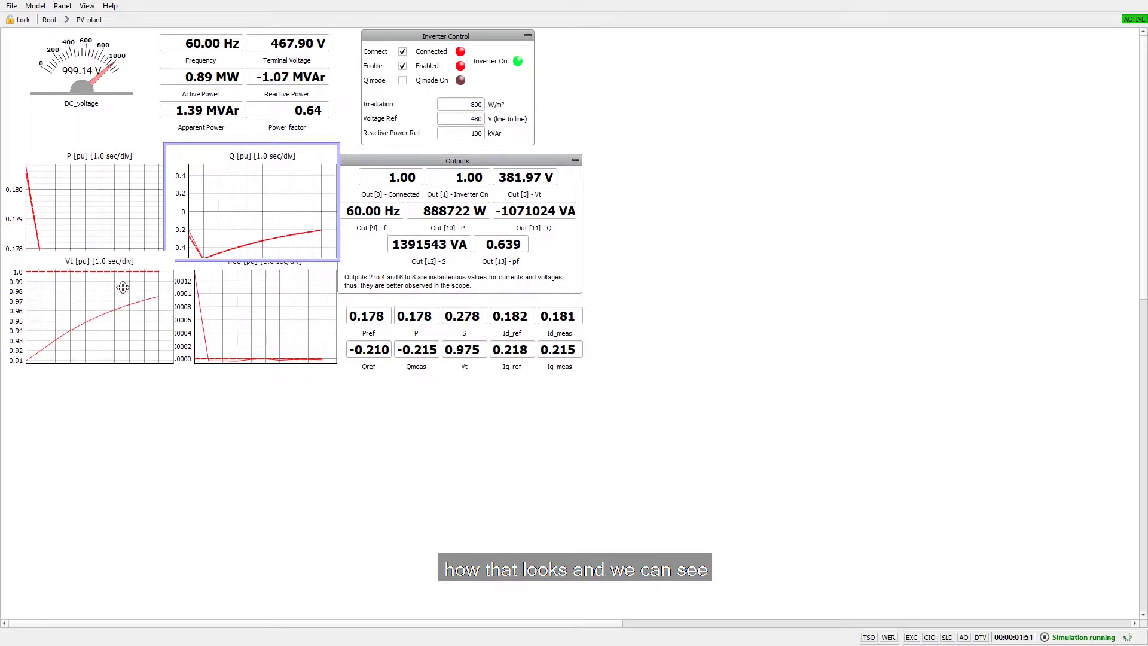
pyautogui.click(110, 266)
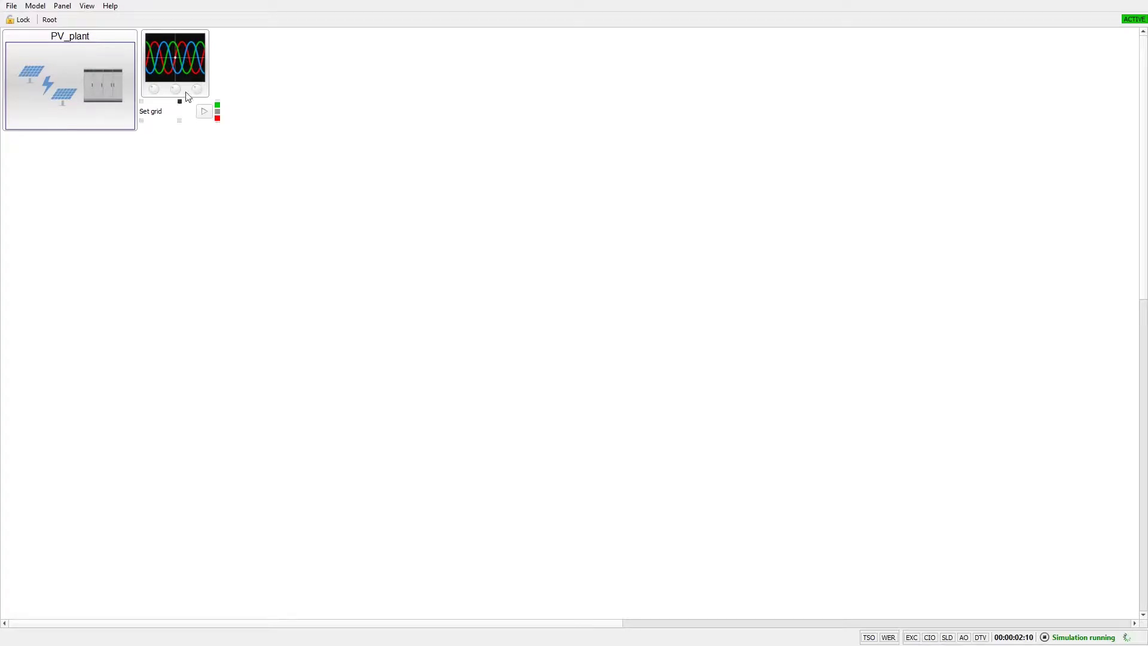
# Step: Open the scope in its own window, widen its time base to 5 ms, and switch to Capture mode
pyautogui.doubleClick(184, 54)
pyautogui.click(377, 154)
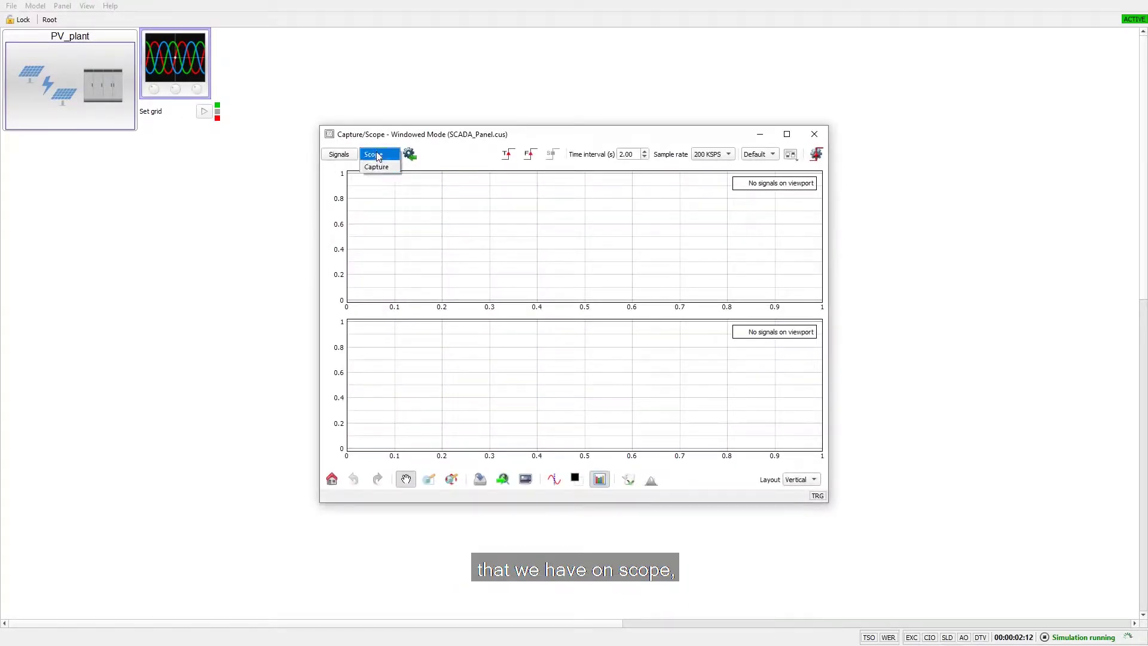
pyautogui.click(376, 173)
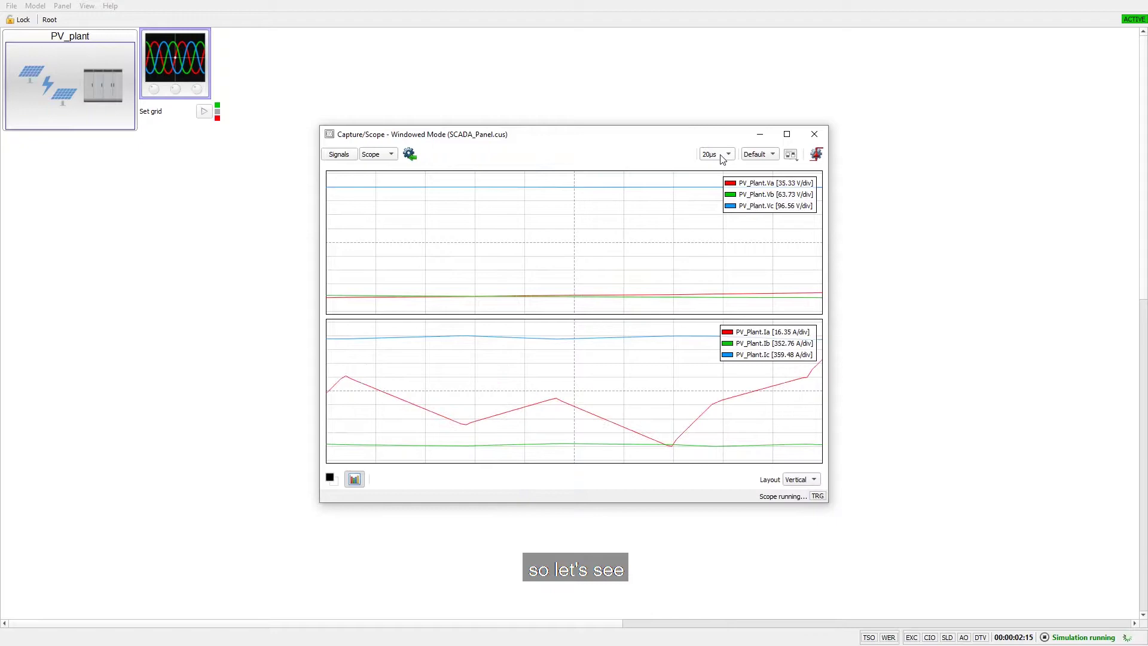
pyautogui.scroll(-2, 717, 156)
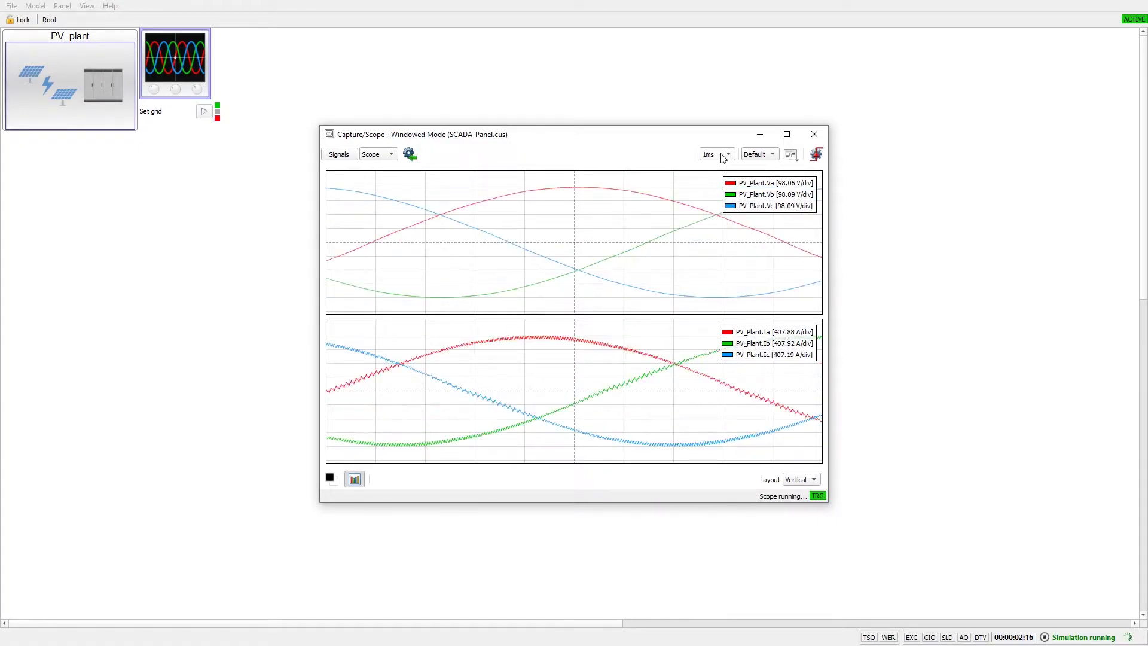
pyautogui.scroll(-1, 722, 156)
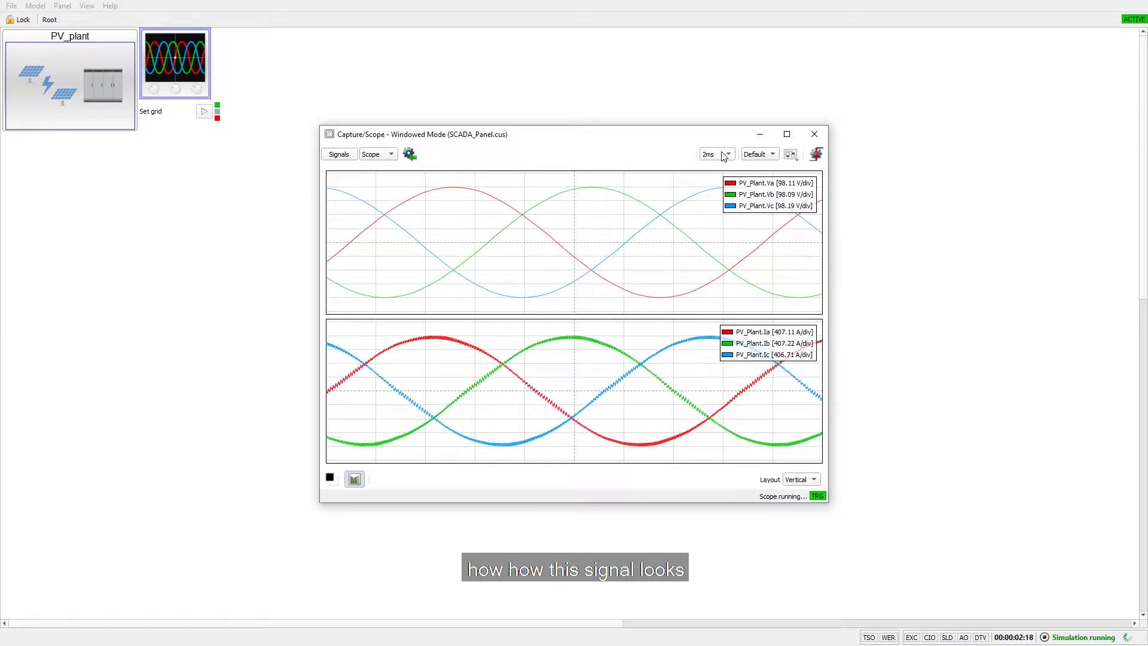
pyautogui.scroll(-1, 722, 156)
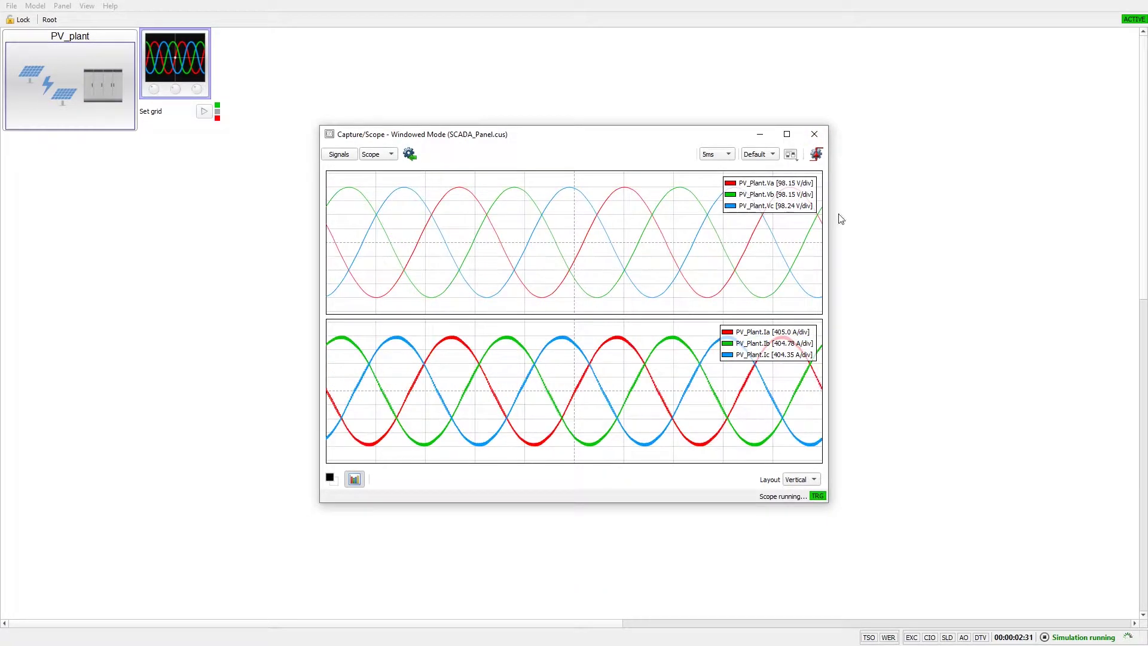
pyautogui.click(381, 155)
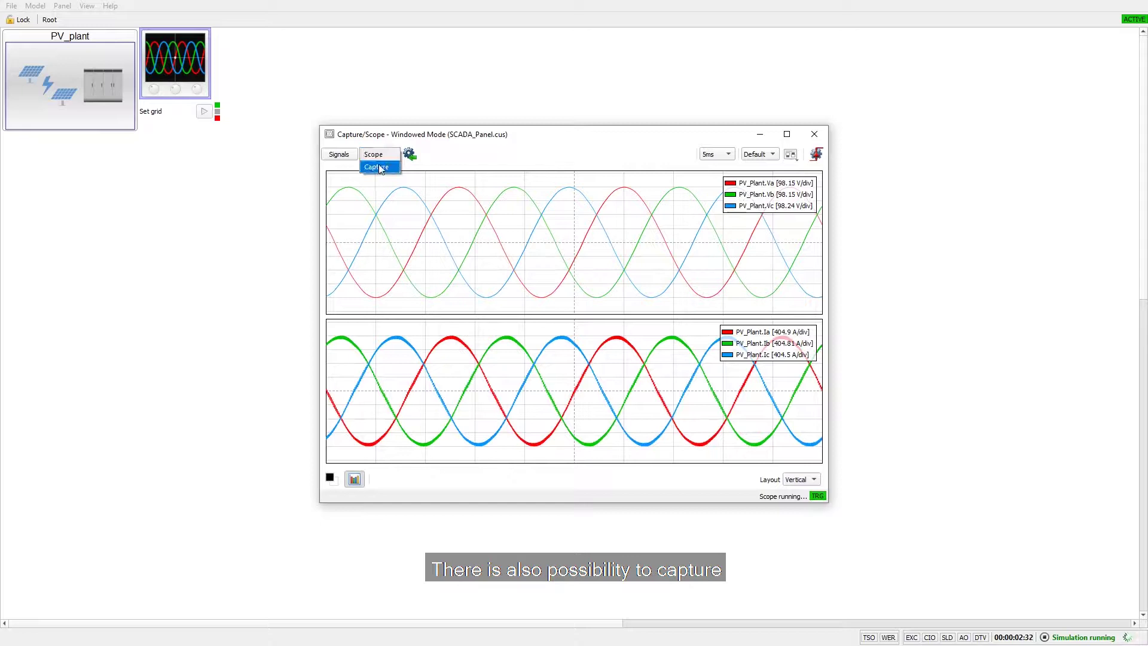
pyautogui.click(379, 166)
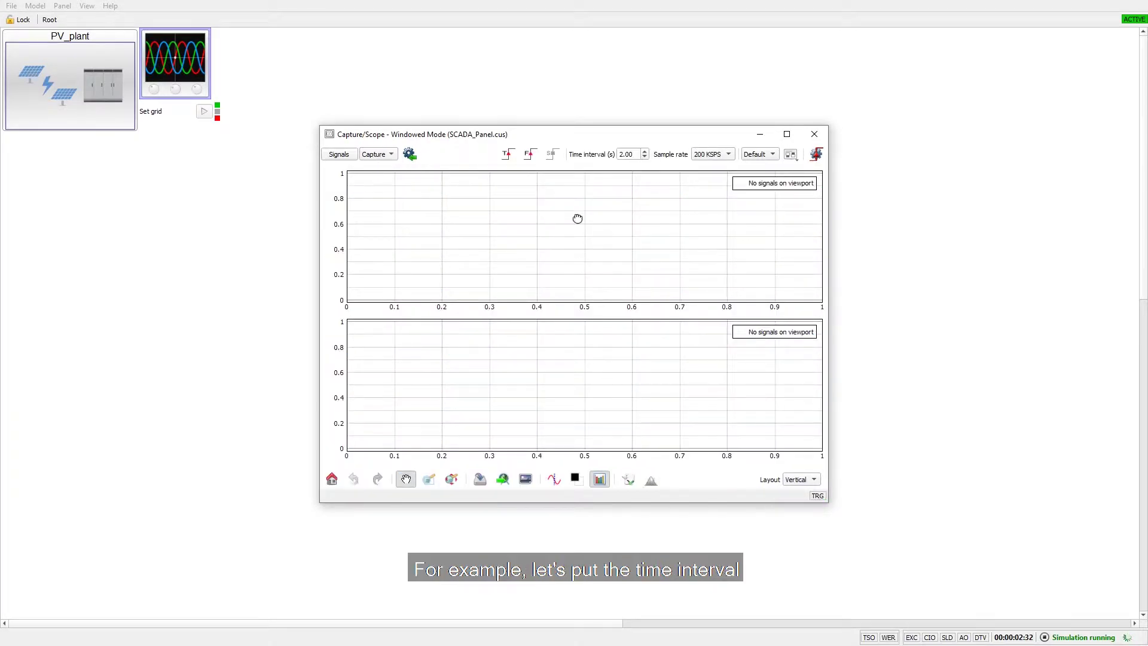
# Step: Set the capture time interval to 0.1 s and trigger a capture of voltages and currents
pyautogui.doubleClick(625, 154)
pyautogui.write('0')
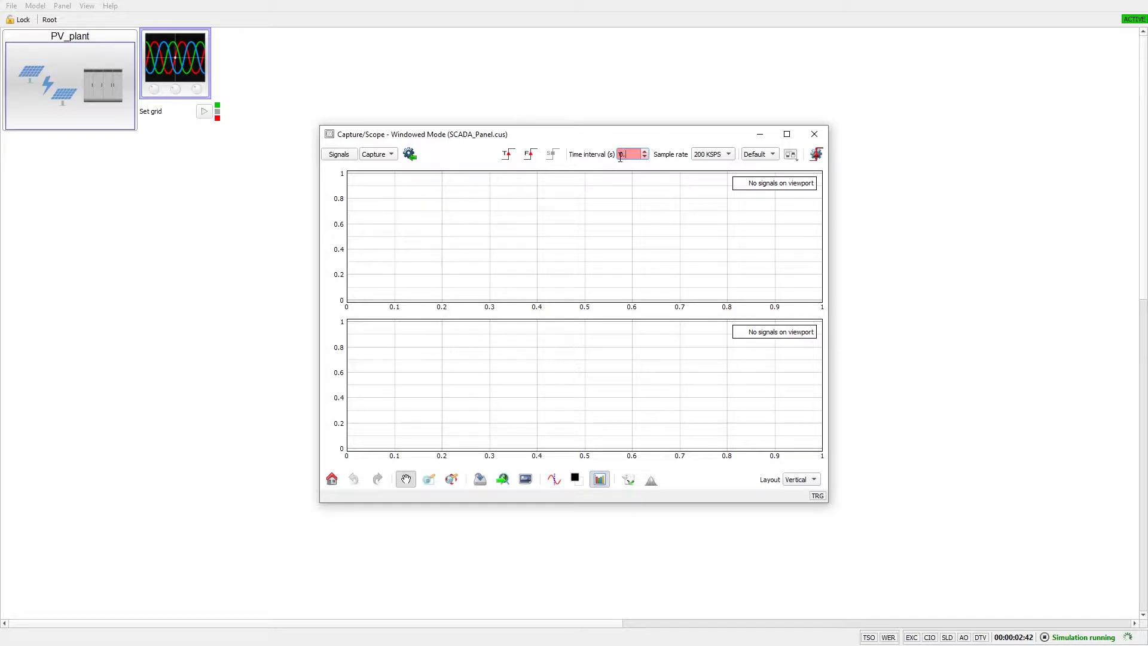
pyautogui.write('.')
pyautogui.press('Return')
pyautogui.write('0.1')
pyautogui.press('Return')
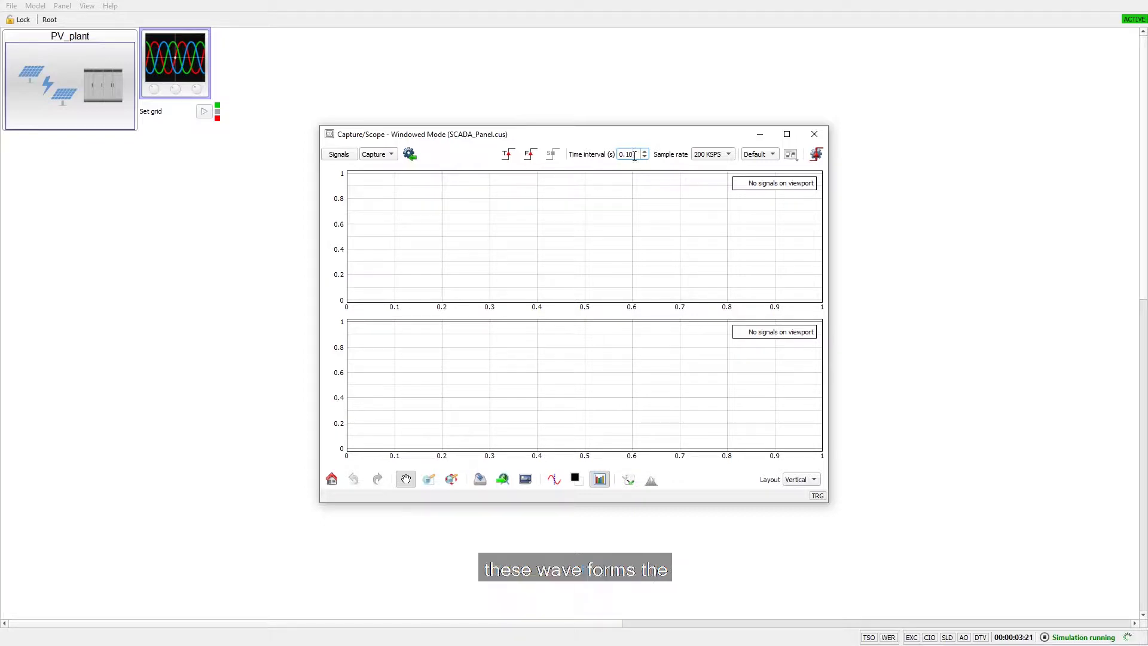
pyautogui.click(532, 155)
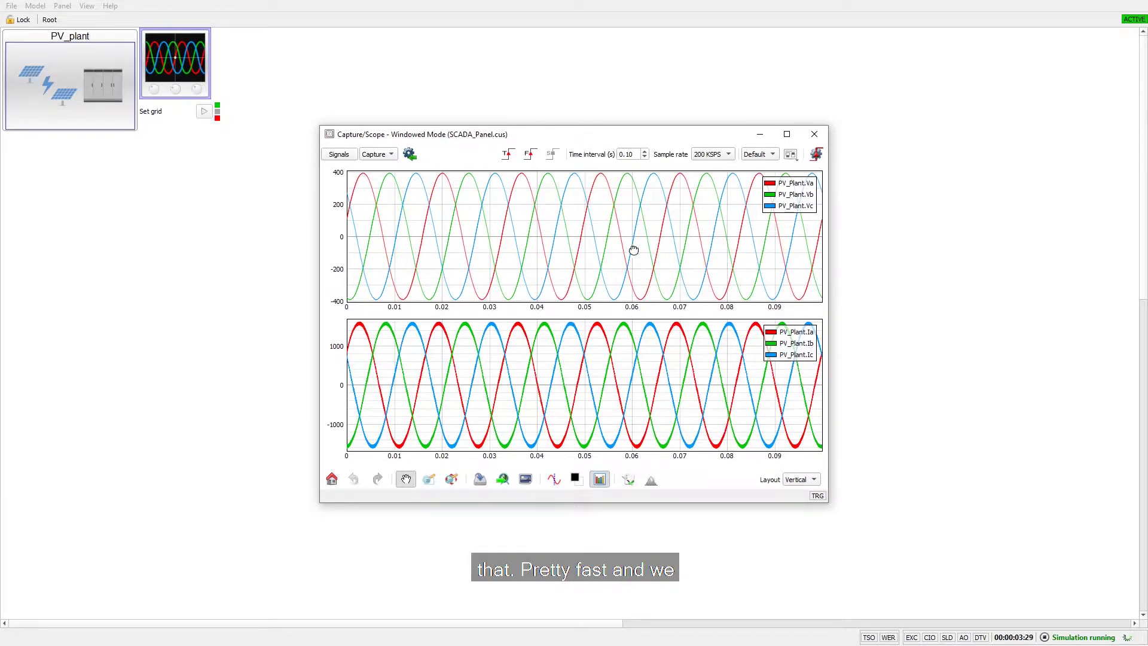
# Step: Maximize the capture window, box-zoom into the 1480–1640 current ripple, then reset the plots
pyautogui.click(452, 479)
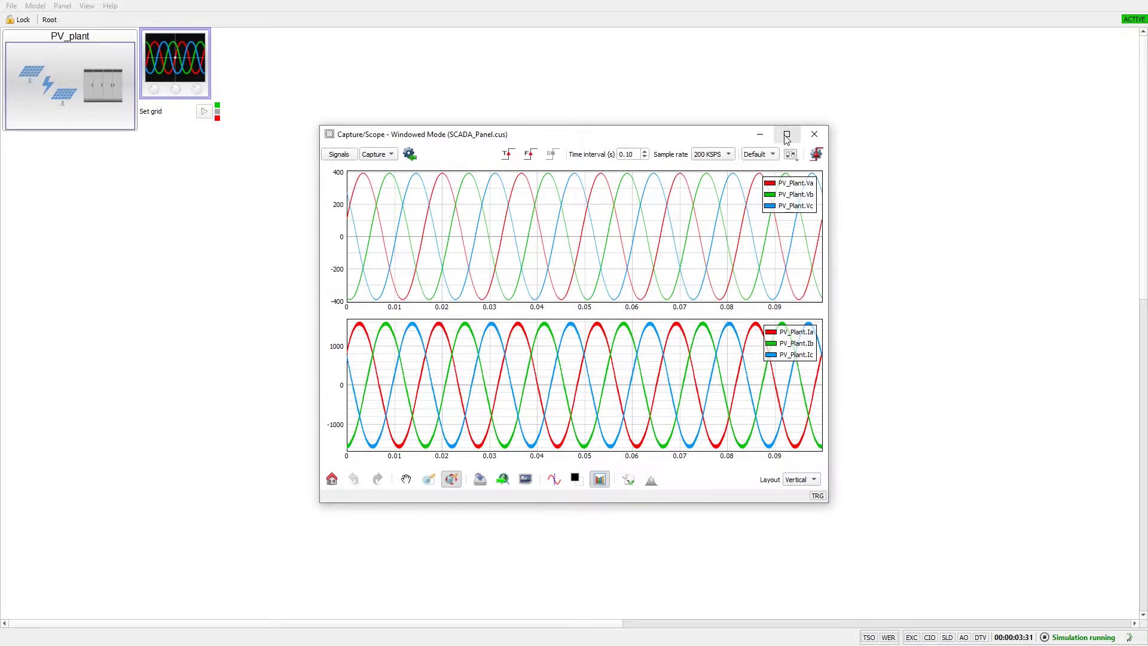
pyautogui.click(786, 134)
pyautogui.moveTo(454, 163); pyautogui.dragTo(781, 179)
pyautogui.moveTo(296, 160); pyautogui.dragTo(905, 175)
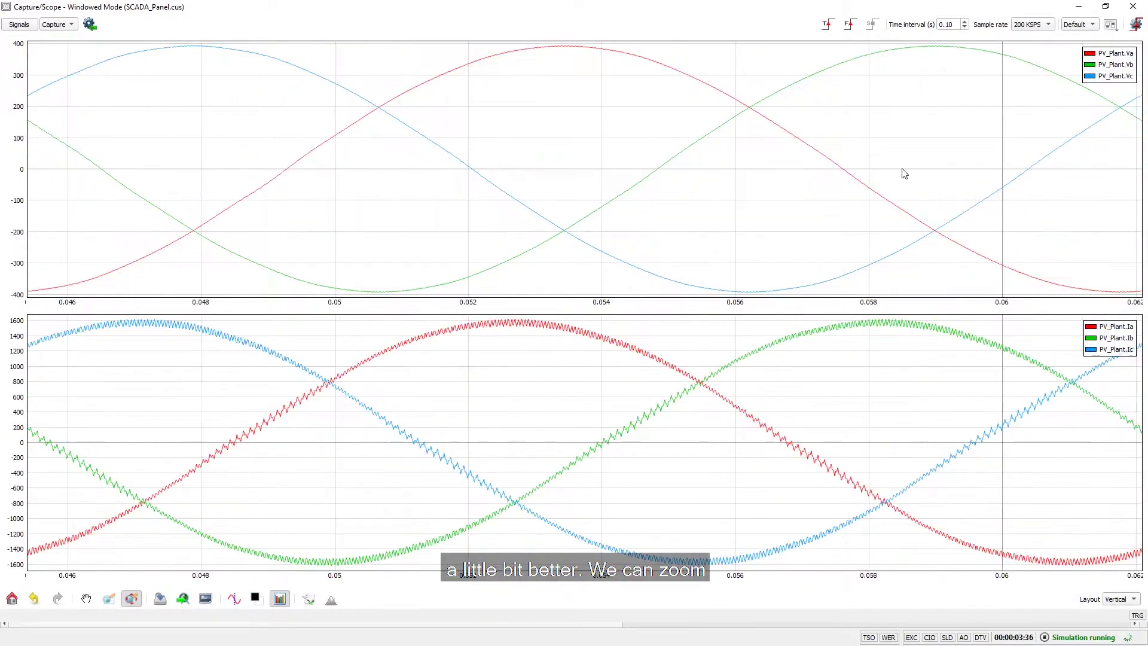
pyautogui.doubleClick(41, 598)
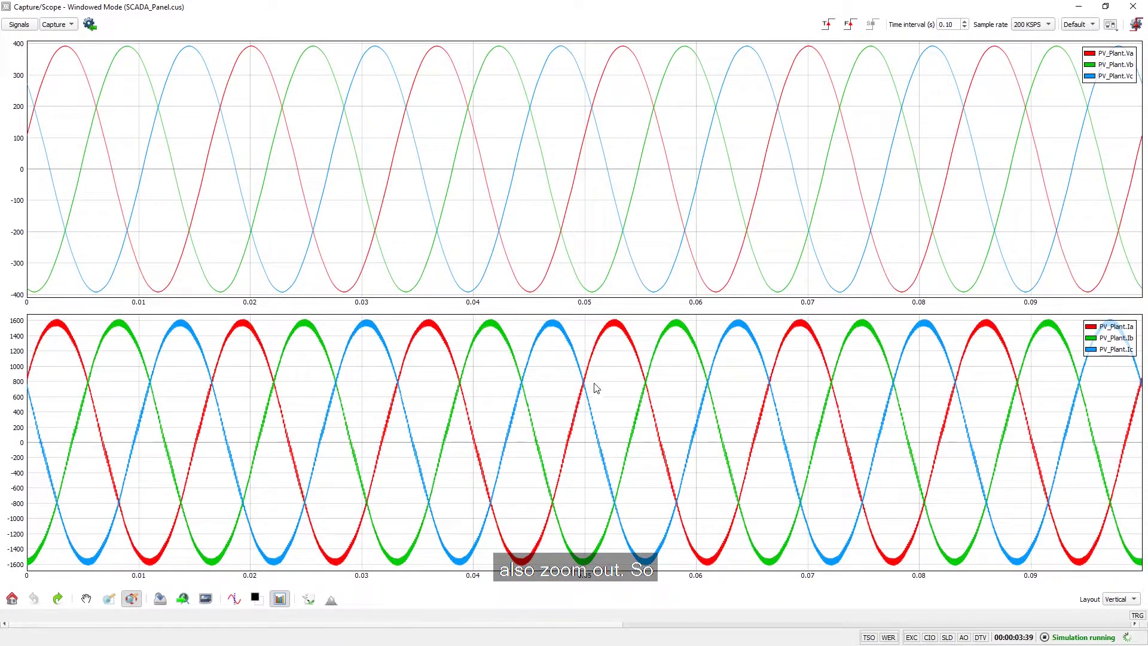
pyautogui.moveTo(542, 362); pyautogui.dragTo(680, 361)
pyautogui.moveTo(494, 361); pyautogui.dragTo(496, 293)
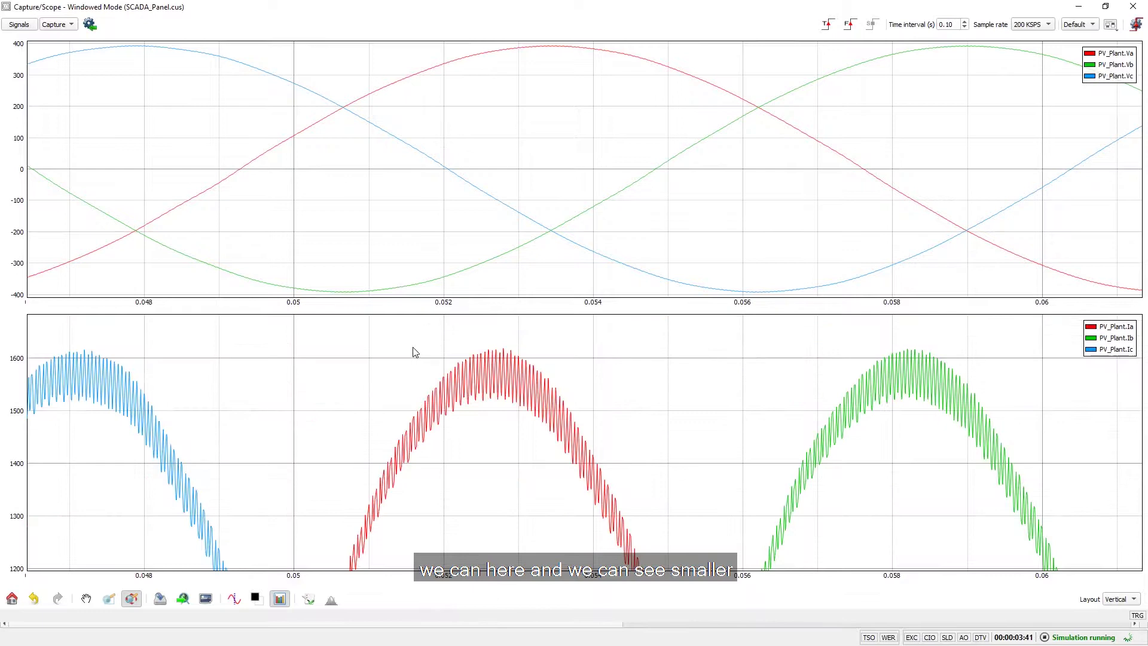
pyautogui.moveTo(386, 359); pyautogui.dragTo(603, 367)
pyautogui.moveTo(535, 335); pyautogui.dragTo(395, 514)
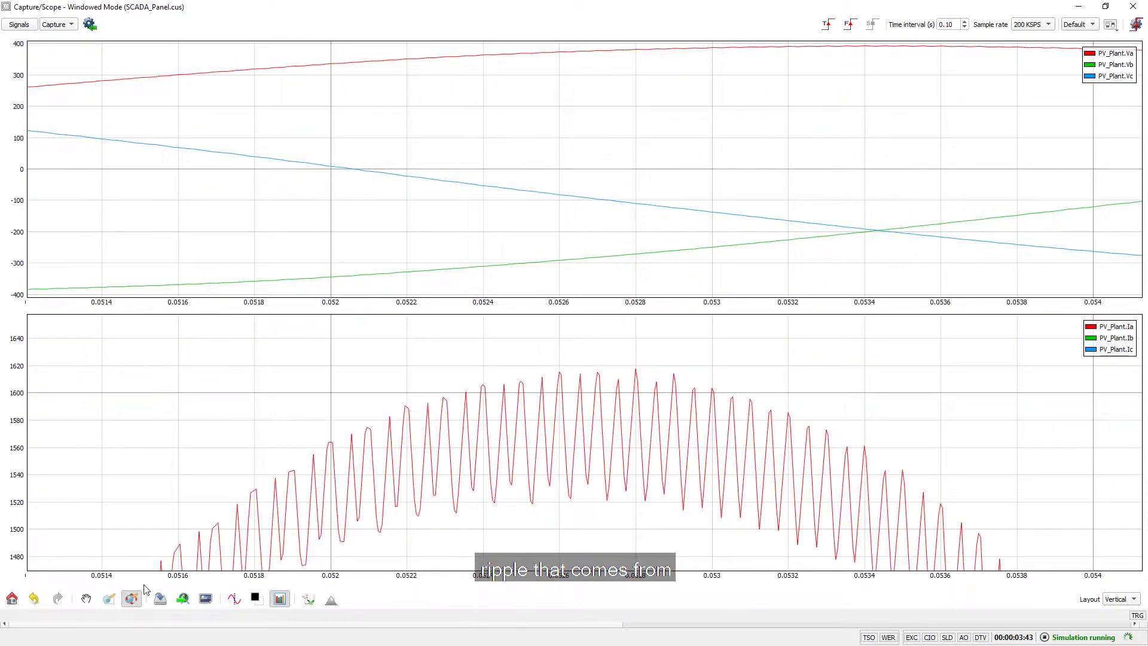
pyautogui.click(12, 599)
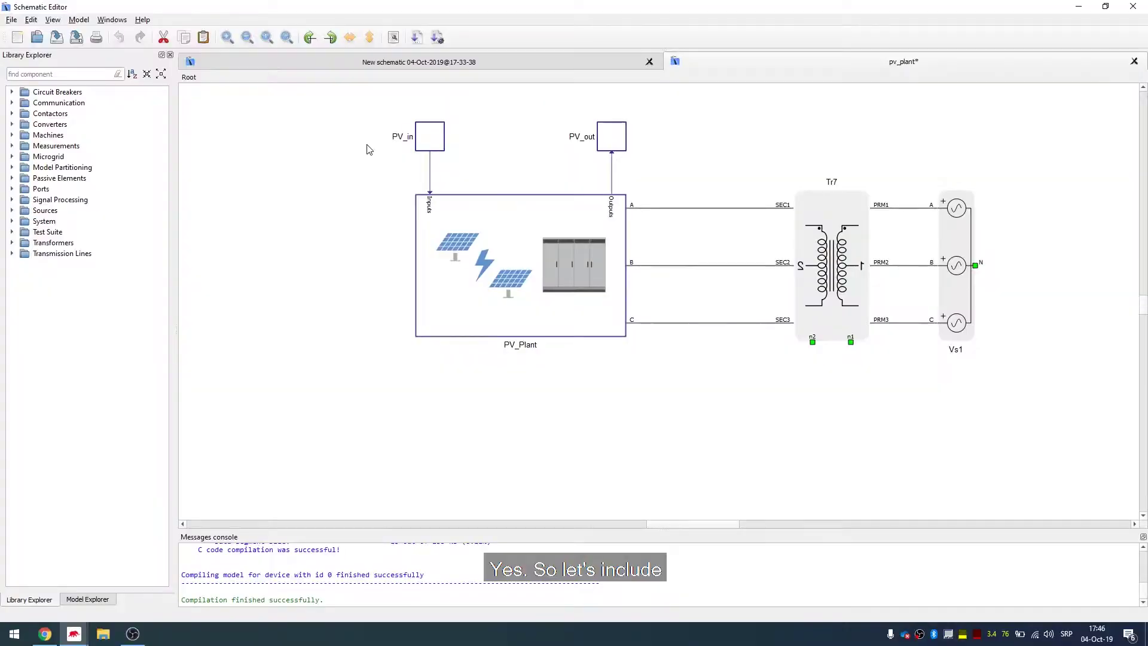
# Step: Copy PV_in, PV_out and PV_Plant and place the pasted copy below the original
pyautogui.moveTo(365, 123); pyautogui.dragTo(642, 273)
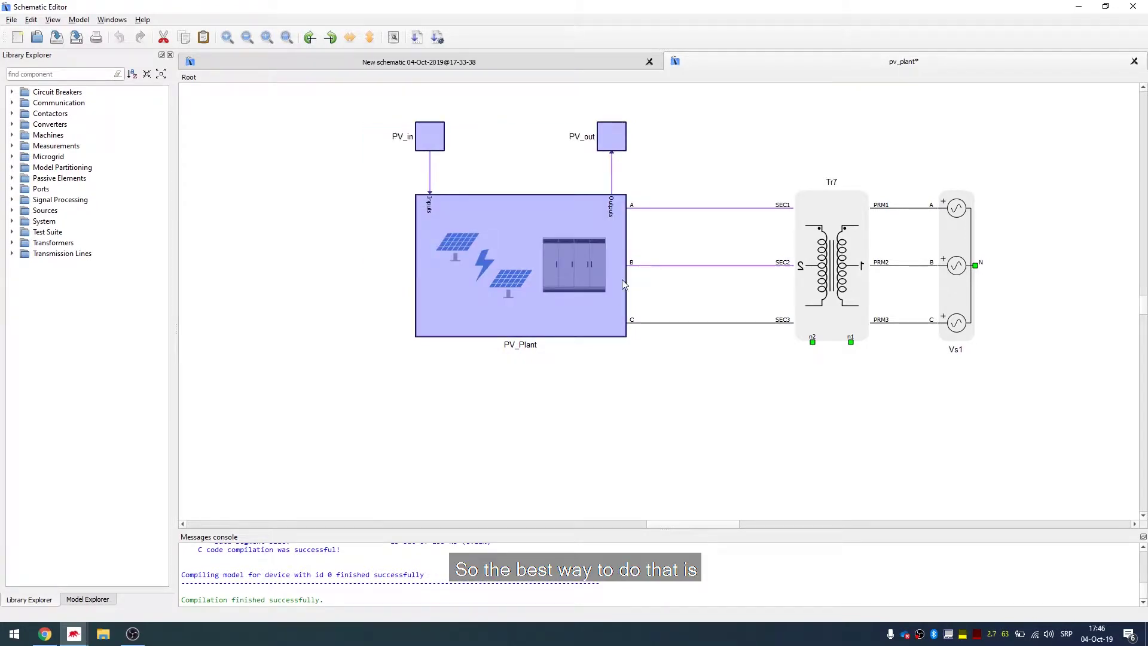
pyautogui.click(500, 400)
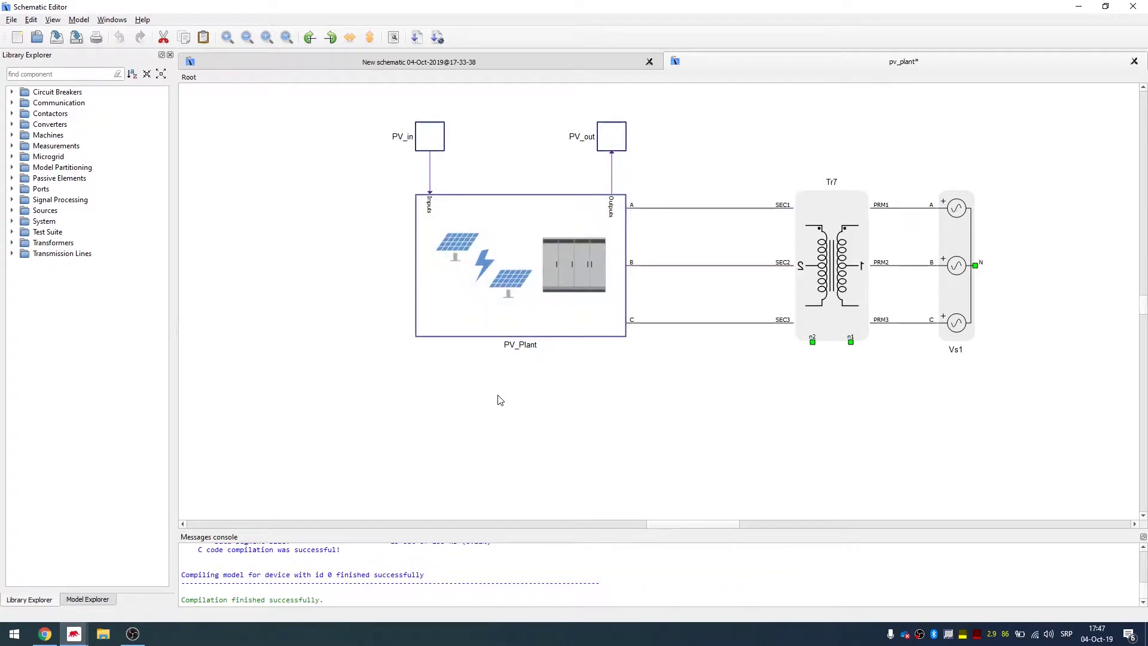
pyautogui.hotkey('ctrl', 'v')
pyautogui.scroll(-3, 499, 370)
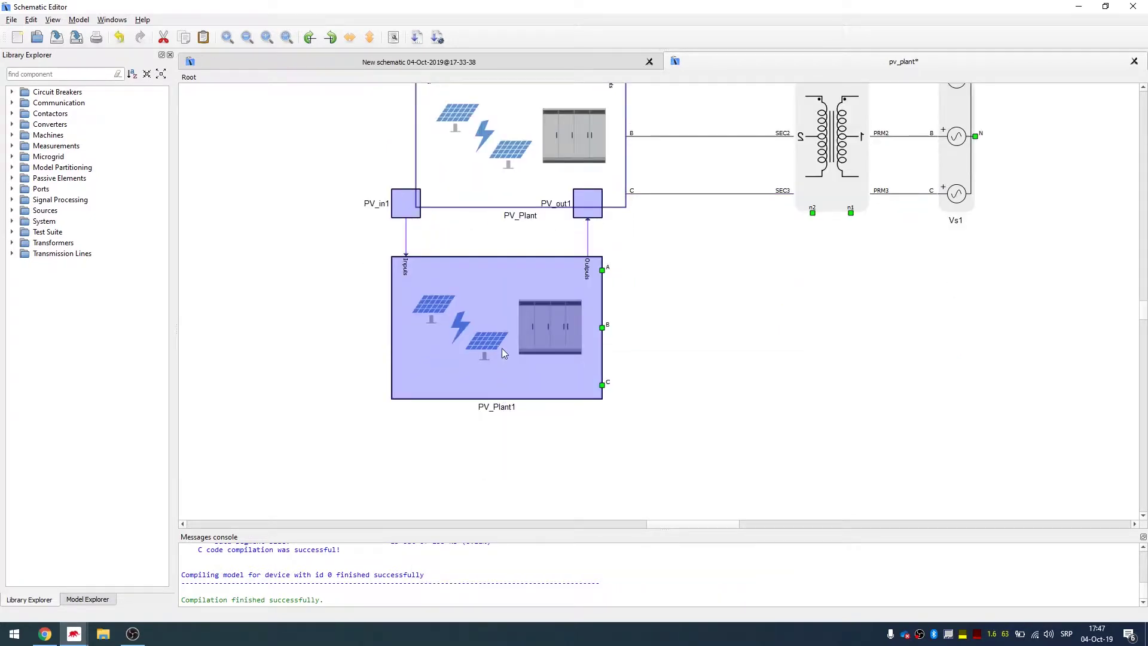
pyautogui.moveTo(501, 348); pyautogui.dragTo(522, 402)
pyautogui.click(678, 352)
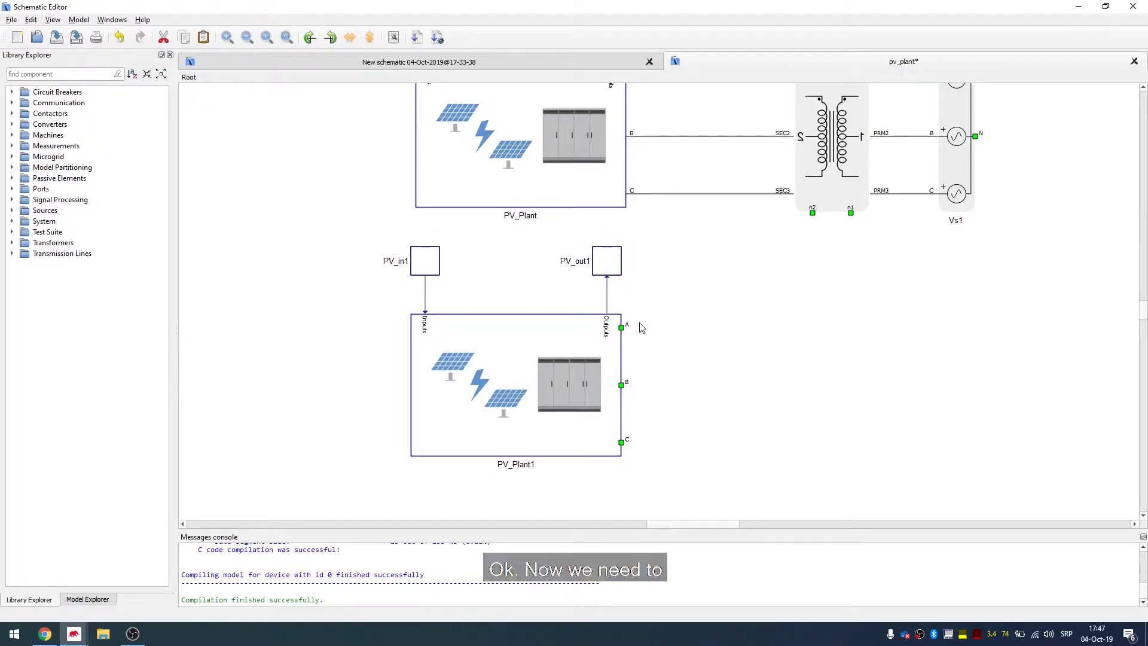
# Step: Wire PV_Plant1's A, B and C outputs to the existing three-phase lines
pyautogui.moveTo(640, 336); pyautogui.dragTo(707, 137)
pyautogui.moveTo(695, 213); pyautogui.dragTo(693, 209)
pyautogui.scroll(-2, 628, 383)
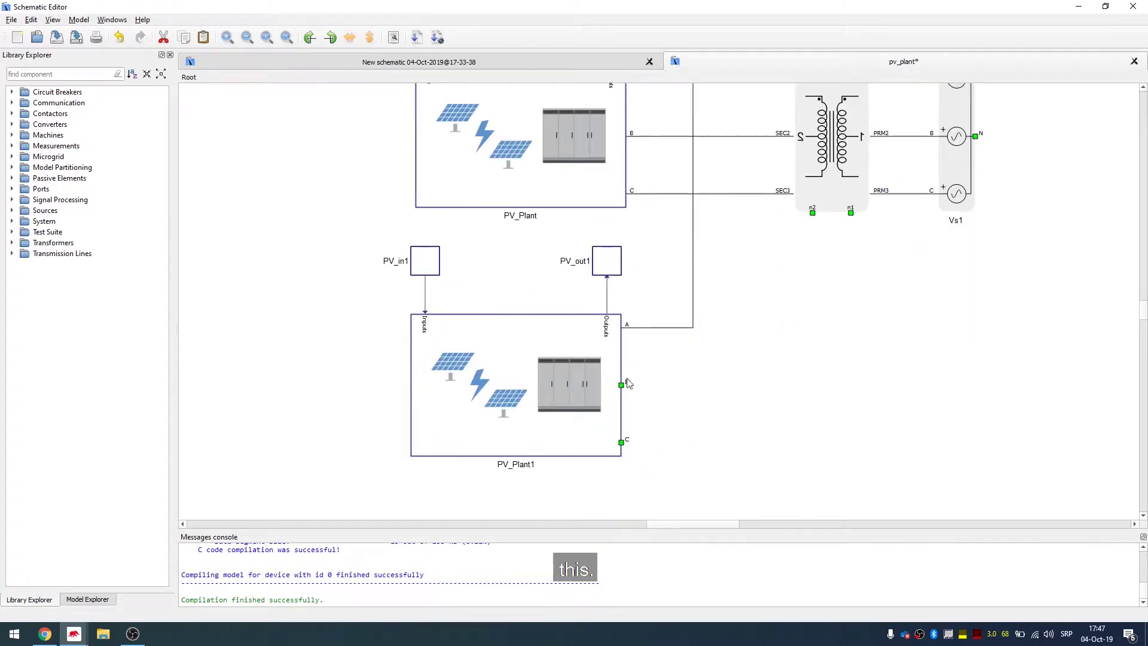
pyautogui.moveTo(622, 387); pyautogui.dragTo(729, 202)
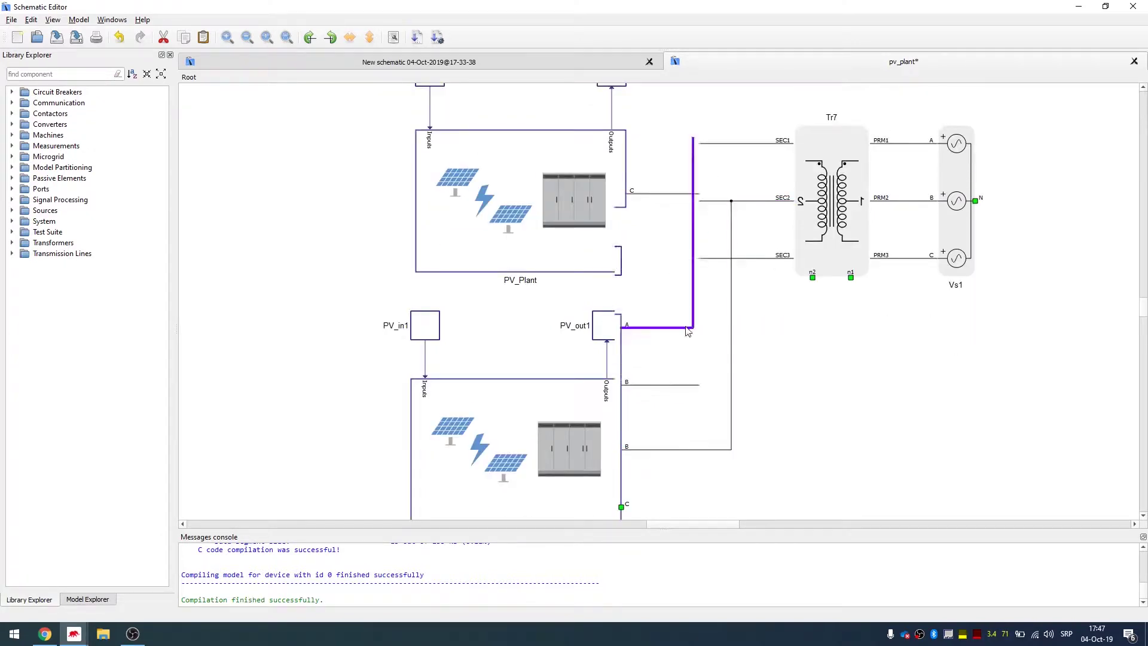
pyautogui.scroll(-2, 627, 376)
pyautogui.moveTo(776, 291); pyautogui.dragTo(766, 195)
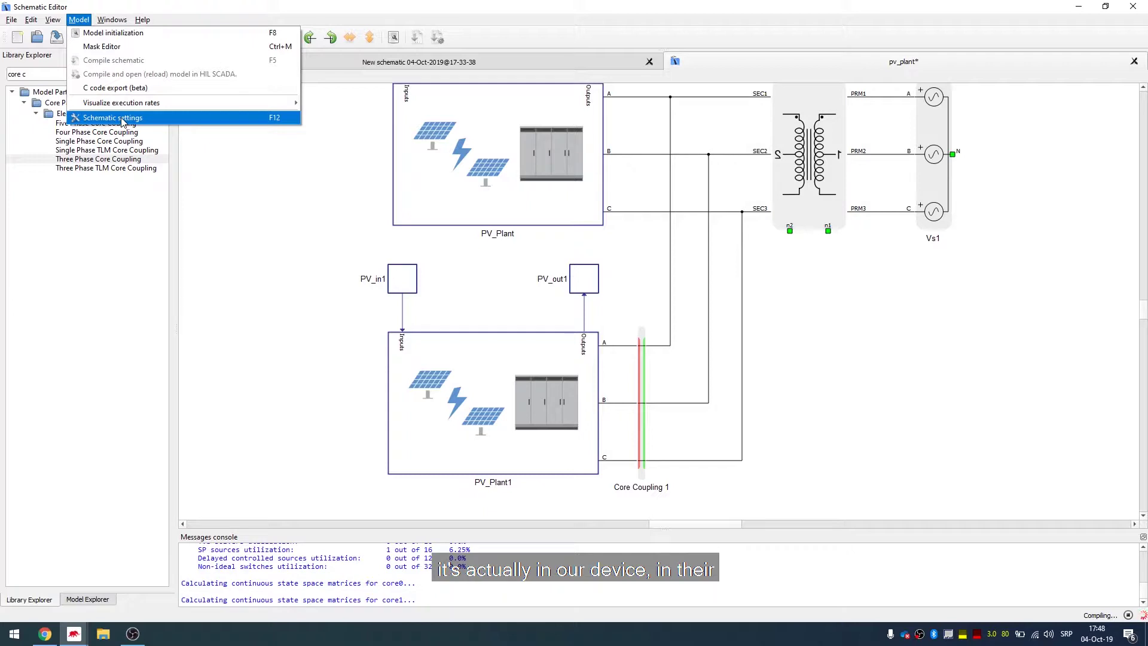
# Step: Review the HIL604 device configuration table in Schematic settings, including the Max converter weight limits
pyautogui.click(160, 120)
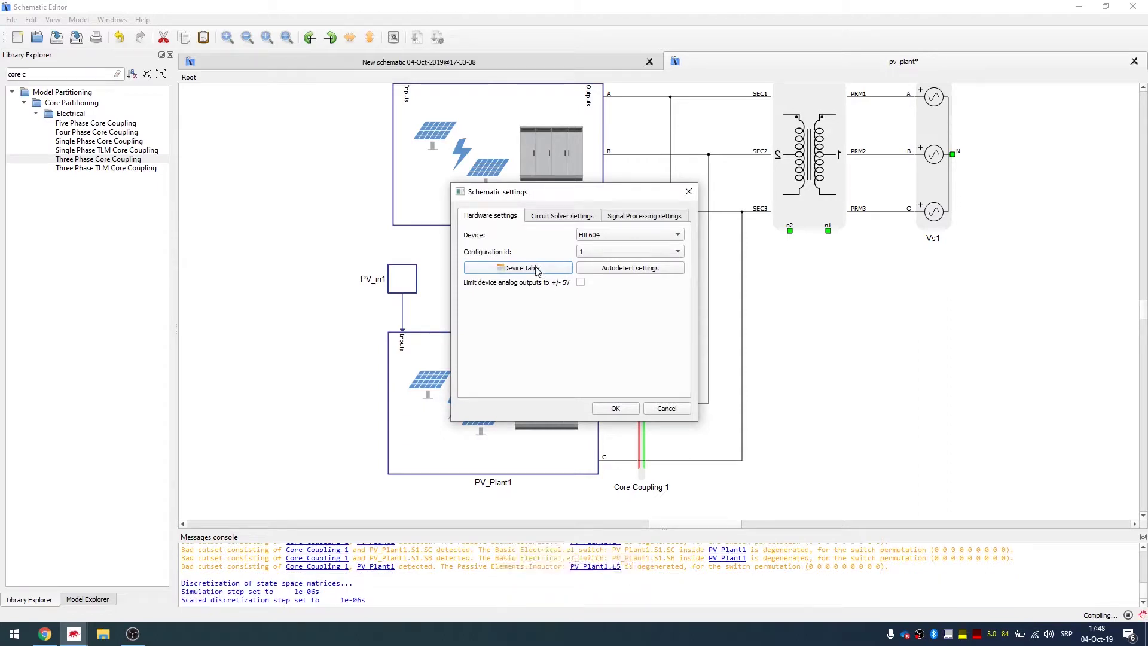
pyautogui.click(535, 270)
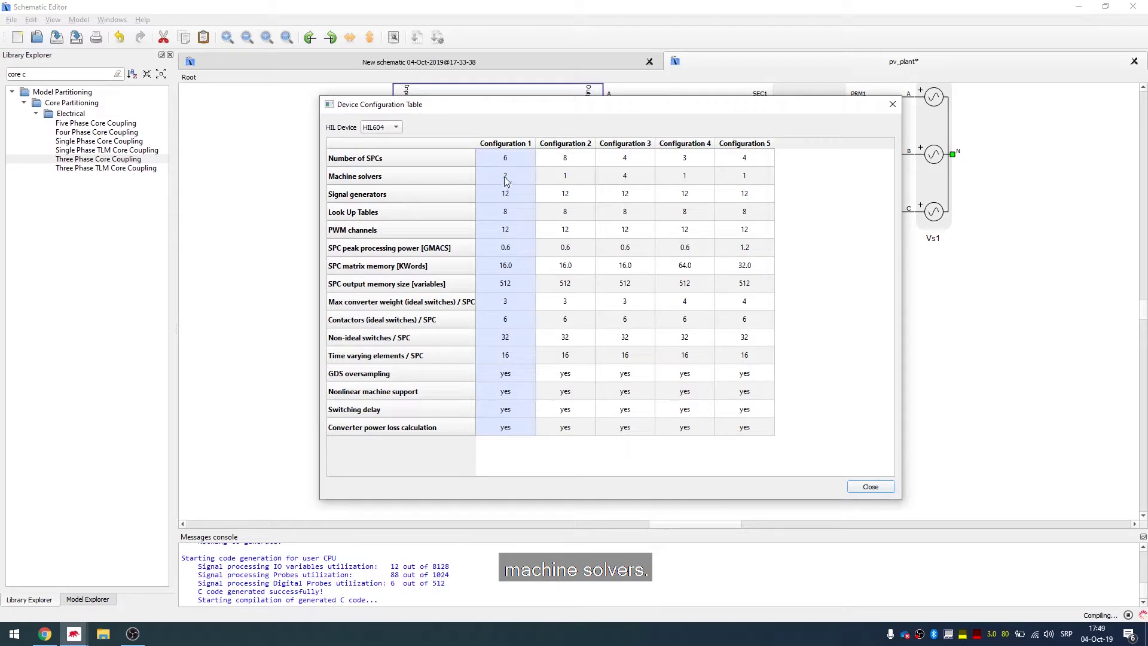
pyautogui.click(354, 303)
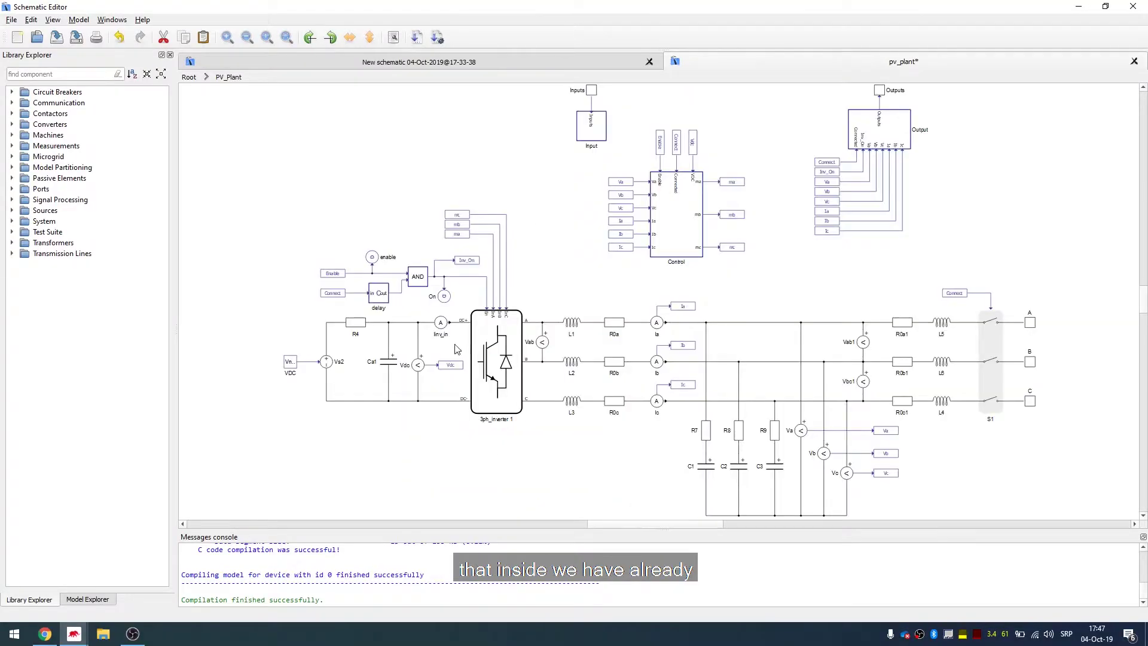
# Step: Search 'core c', drop a Three Phase Core Coupling onto PV_Plant1's A, B, C lines, and open its properties
pyautogui.doubleClick(513, 316)
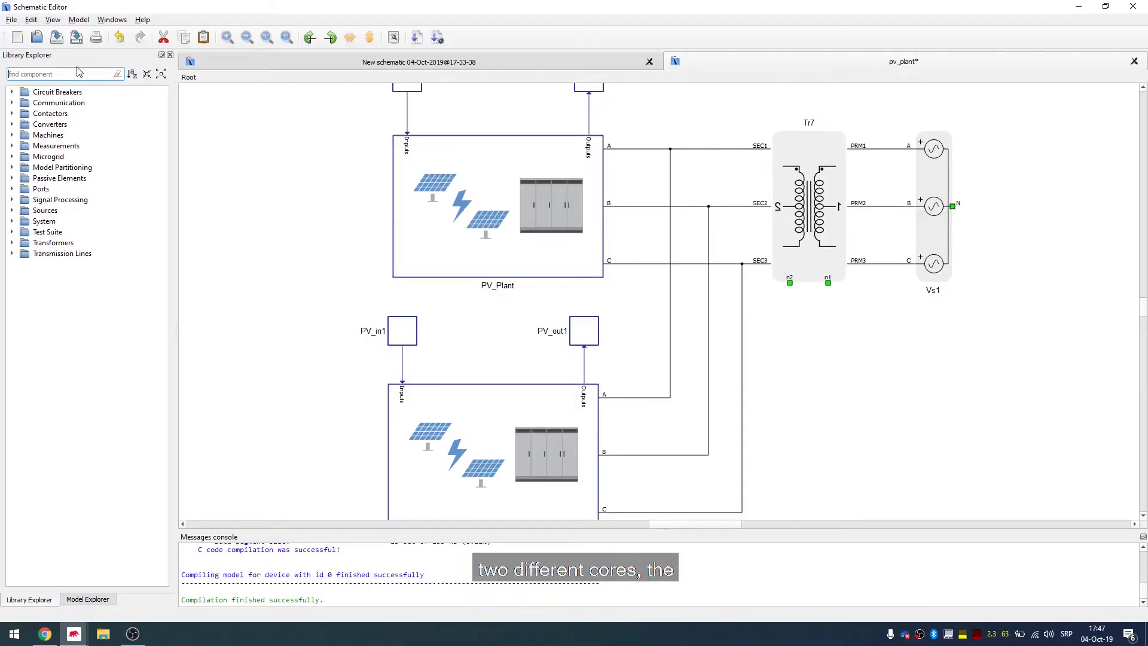
pyautogui.write('core c')
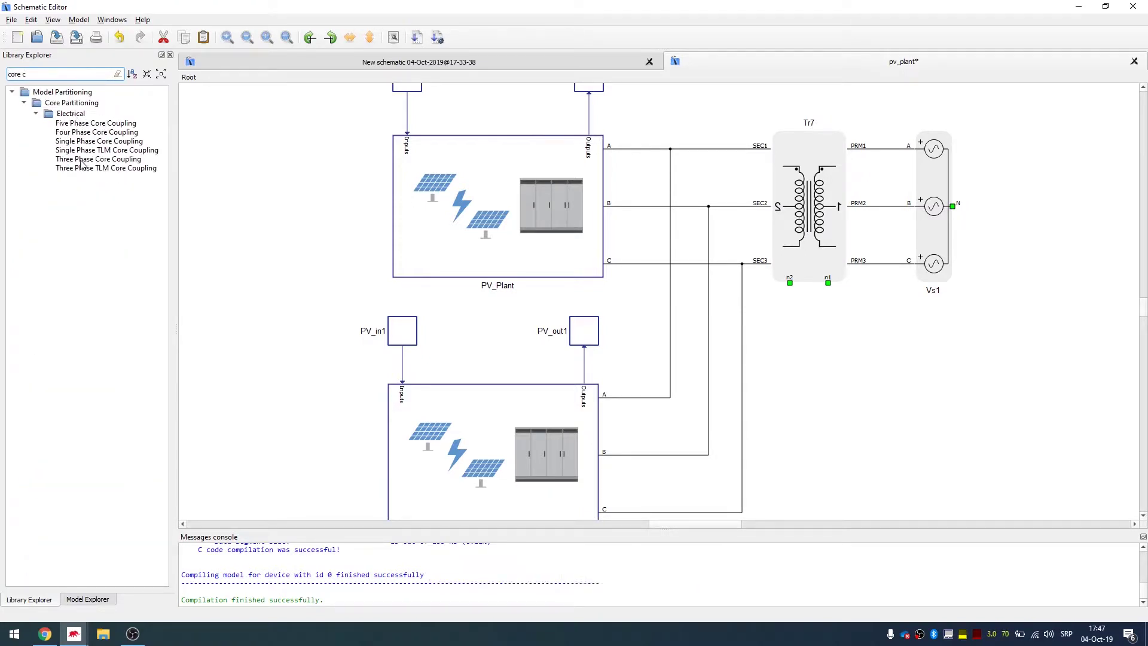
pyautogui.moveTo(93, 159); pyautogui.dragTo(662, 442)
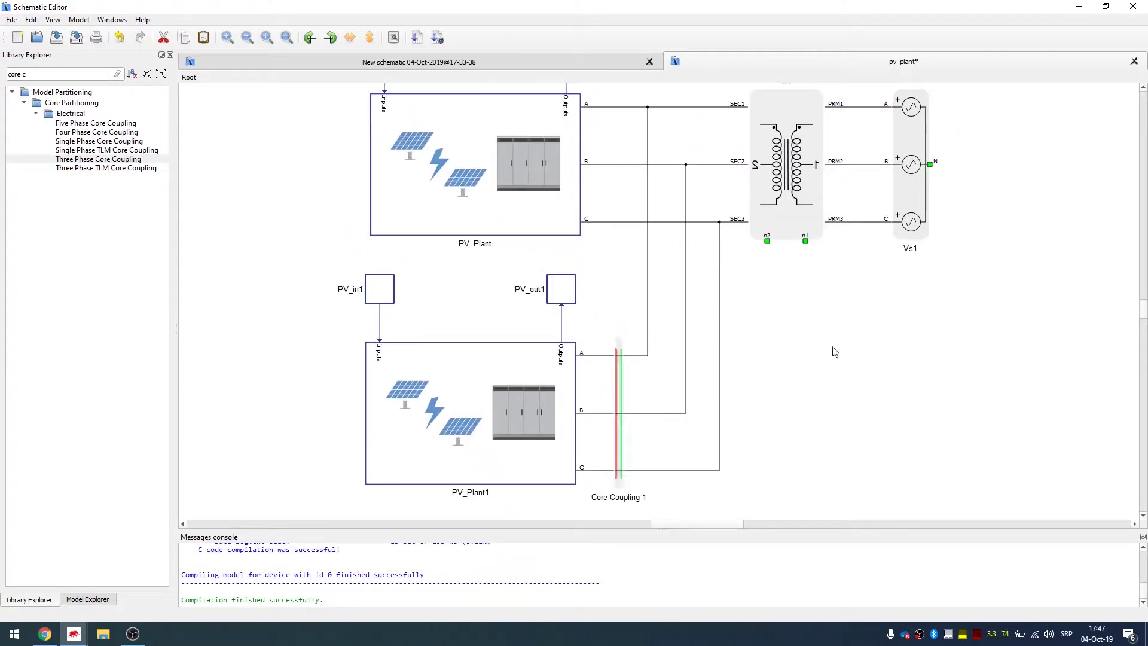
pyautogui.scroll(-1, 643, 326)
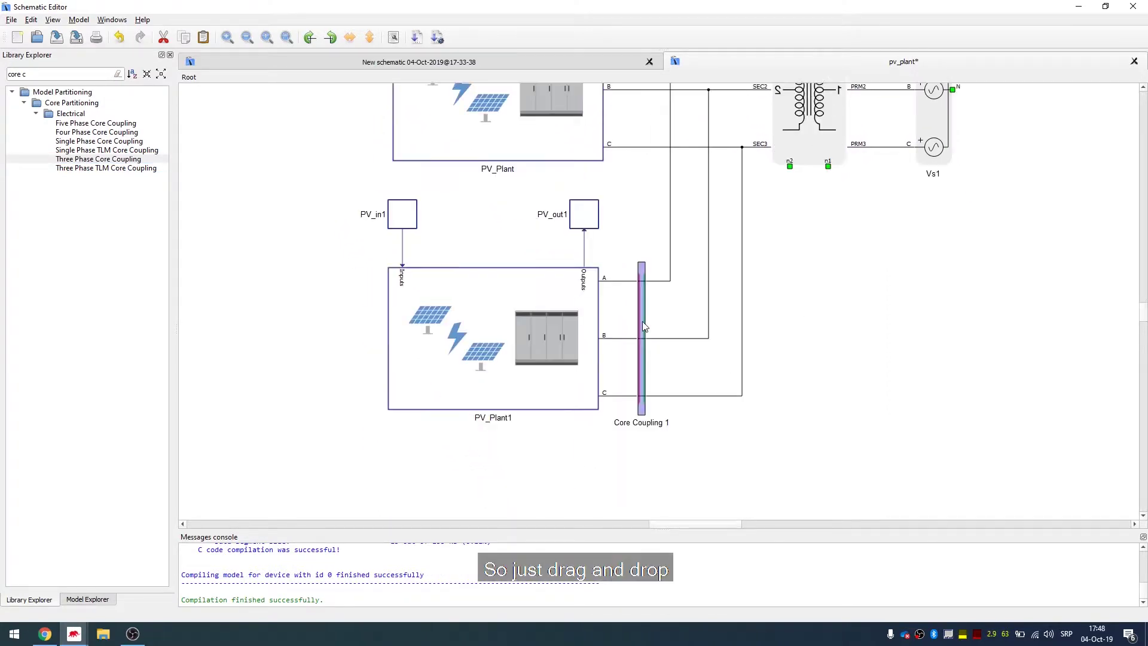
pyautogui.doubleClick(644, 375)
# Step: Read the single- and three-phase coupling tables on the Core couplings help page, then close it
pyautogui.click(521, 381)
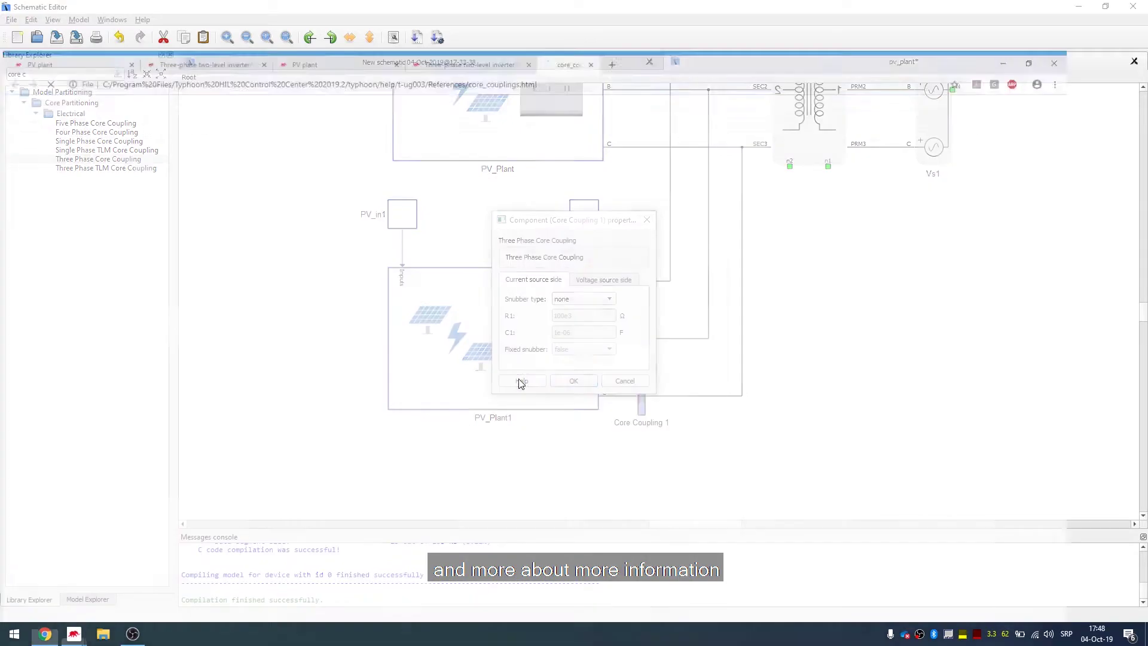
pyautogui.scroll(-5, 497, 260)
pyautogui.scroll(-10, 496, 260)
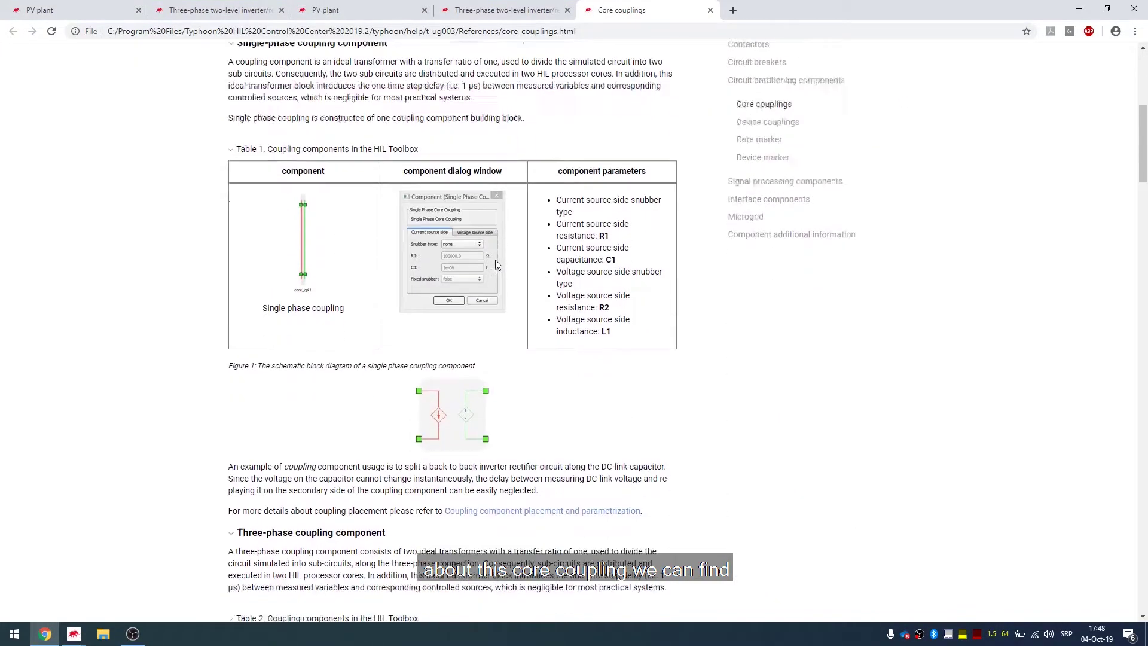
pyautogui.scroll(10, 494, 261)
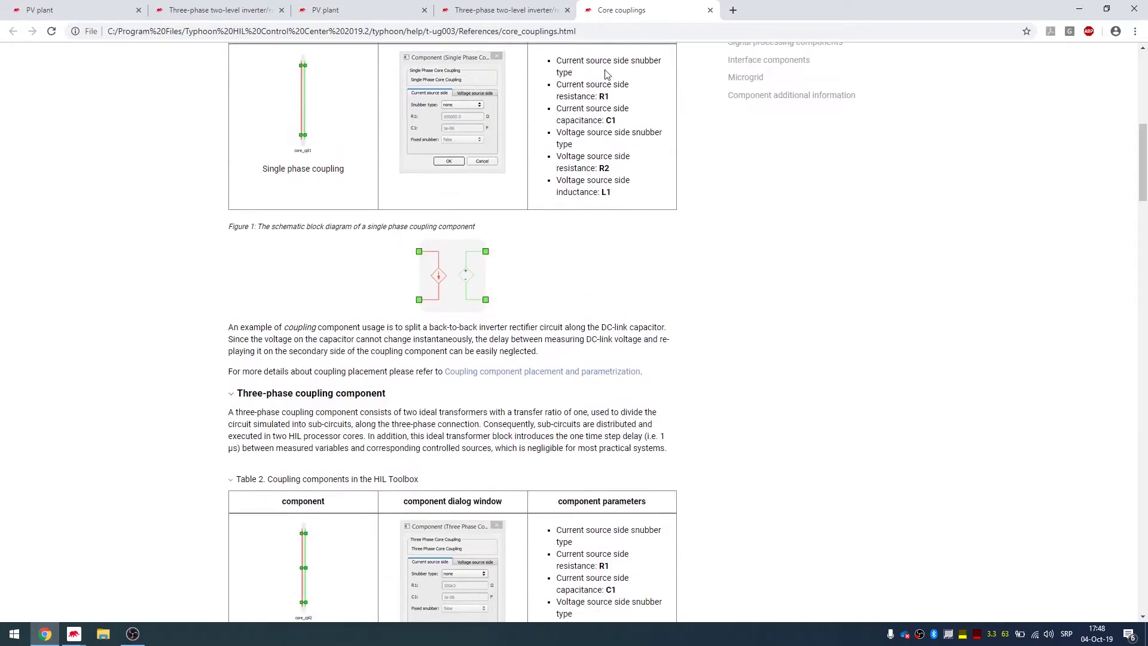
pyautogui.click(710, 11)
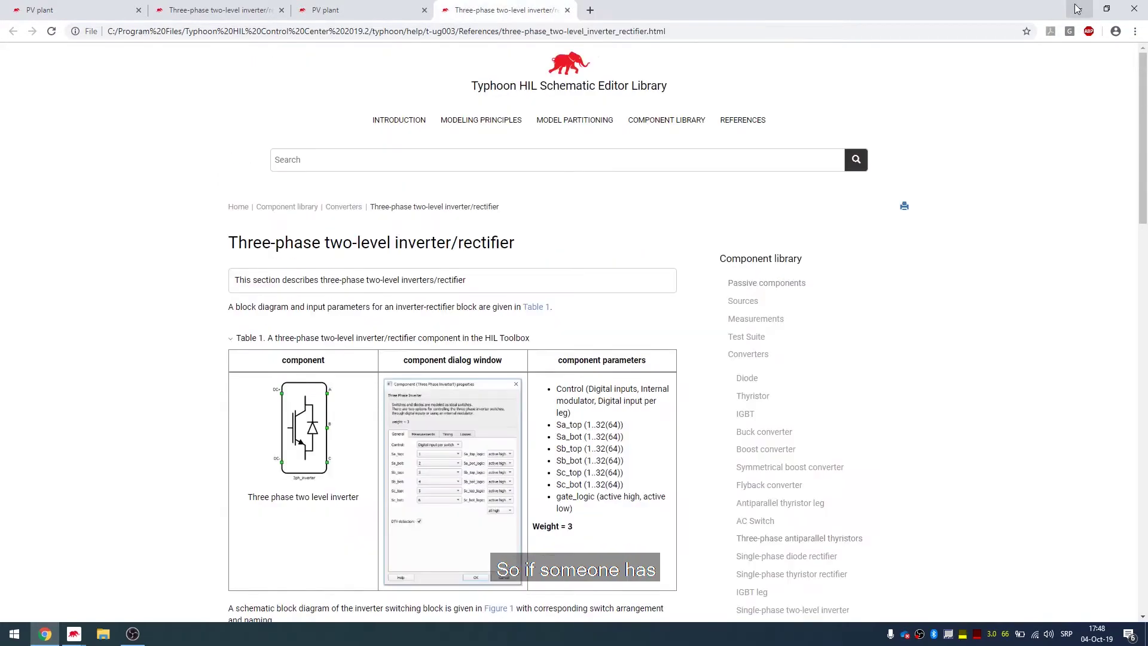
pyautogui.click(1079, 9)
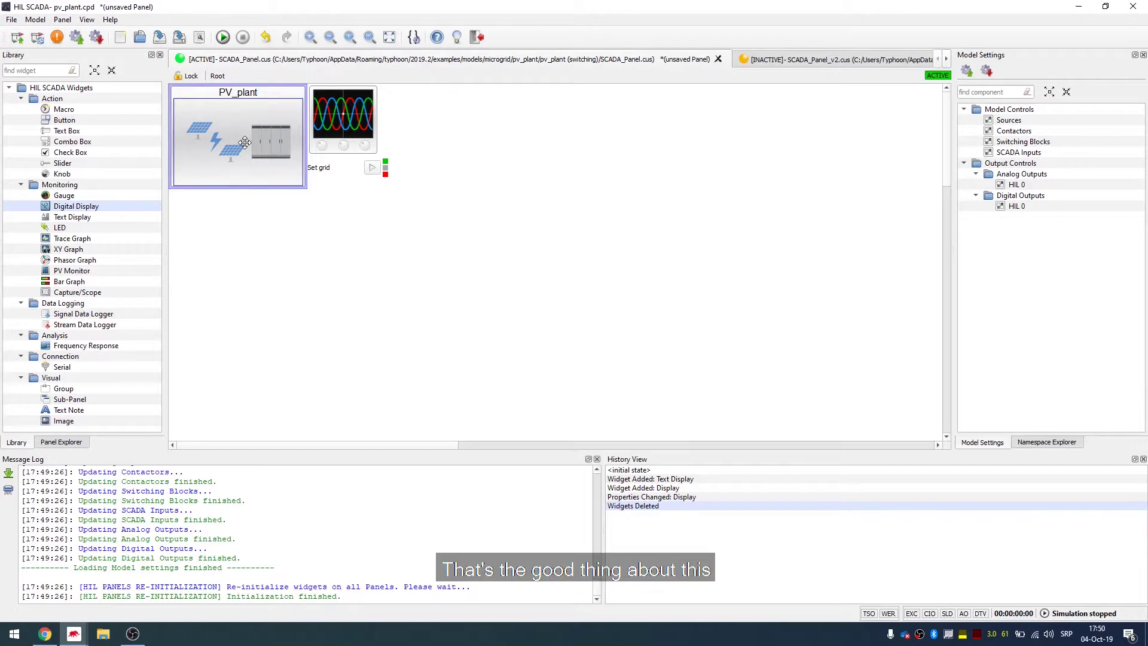
# Step: Copy the PV_plant widget, paste it below the original, and open the copy's Properties
pyautogui.rightClick(245, 142)
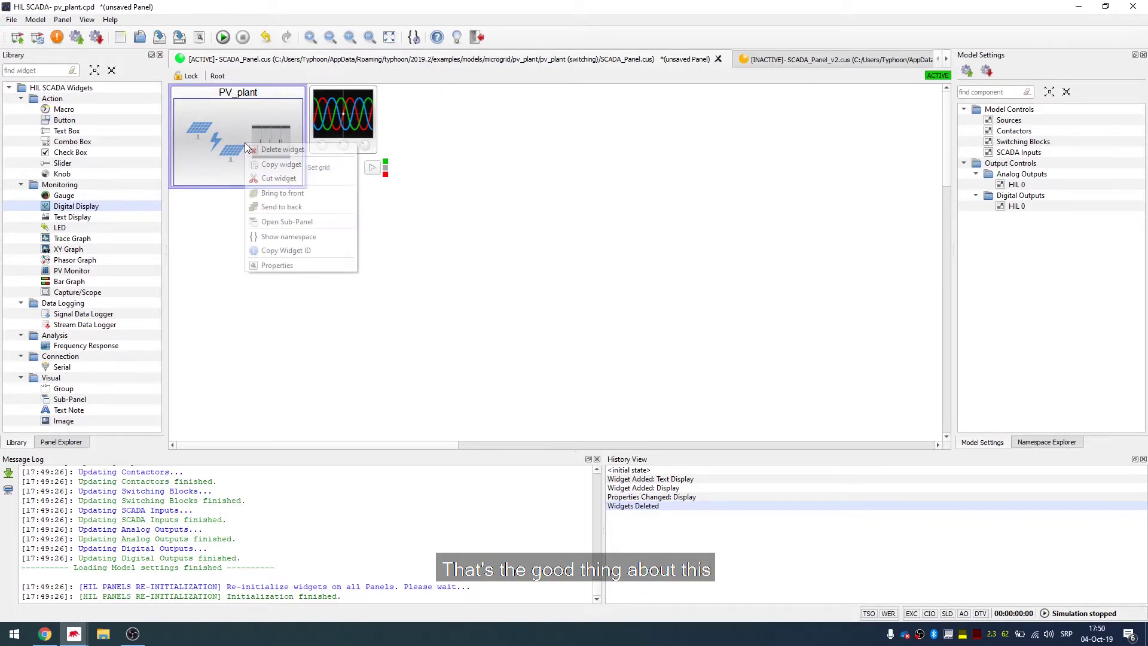
pyautogui.click(280, 165)
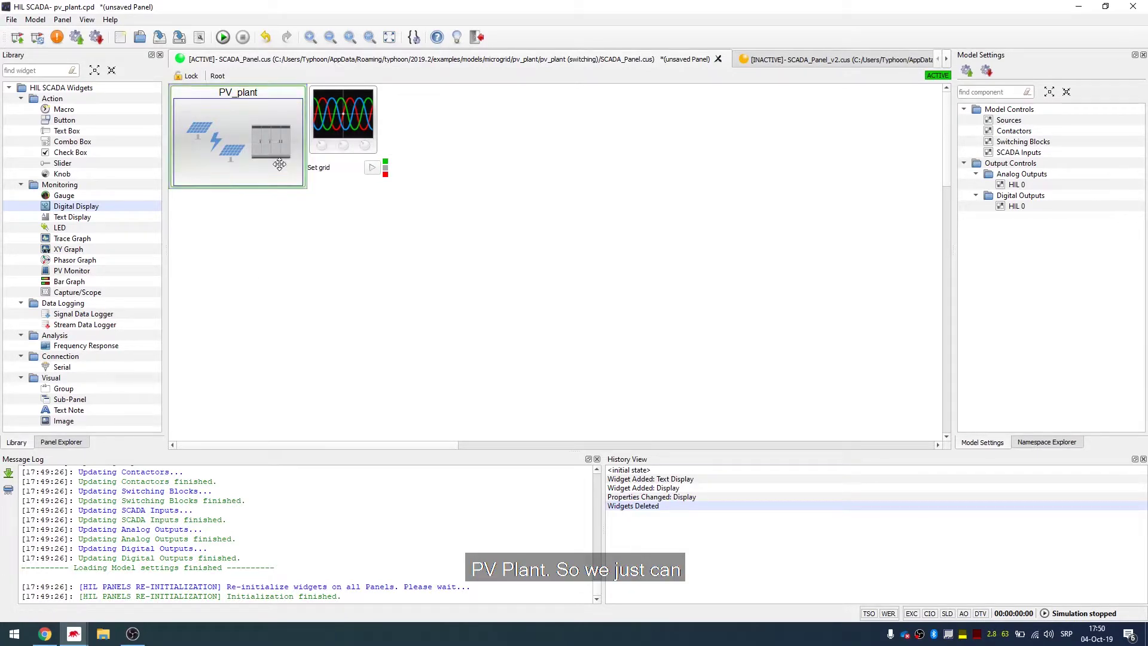
pyautogui.rightClick(243, 234)
pyautogui.click(276, 270)
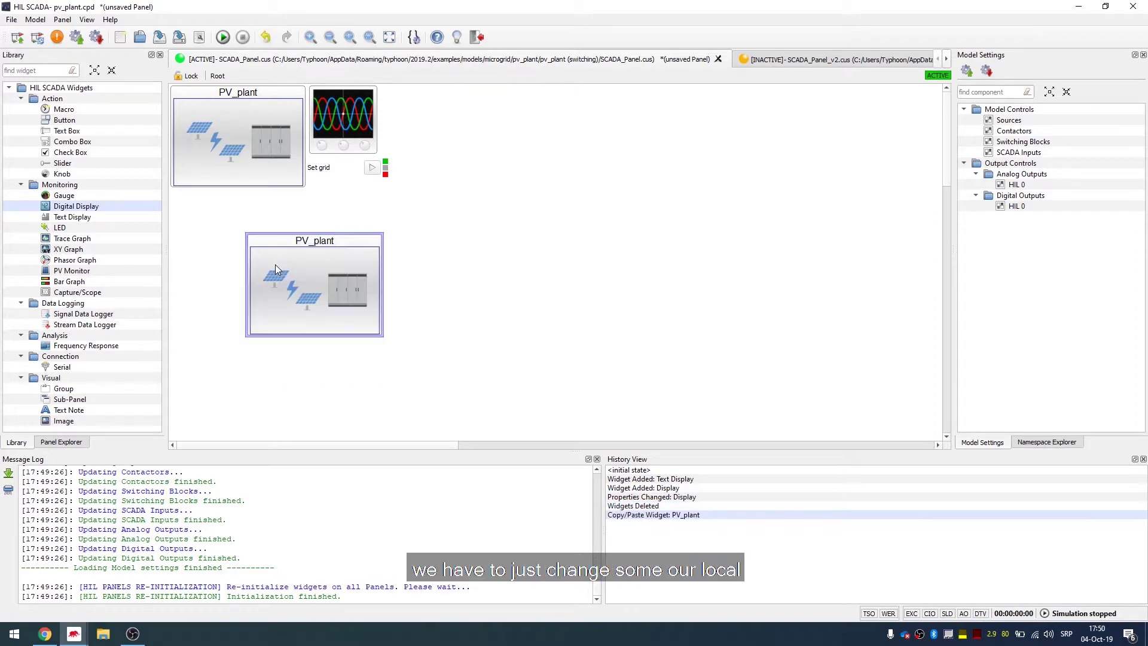
pyautogui.moveTo(338, 263); pyautogui.dragTo(261, 229)
pyautogui.rightClick(259, 243)
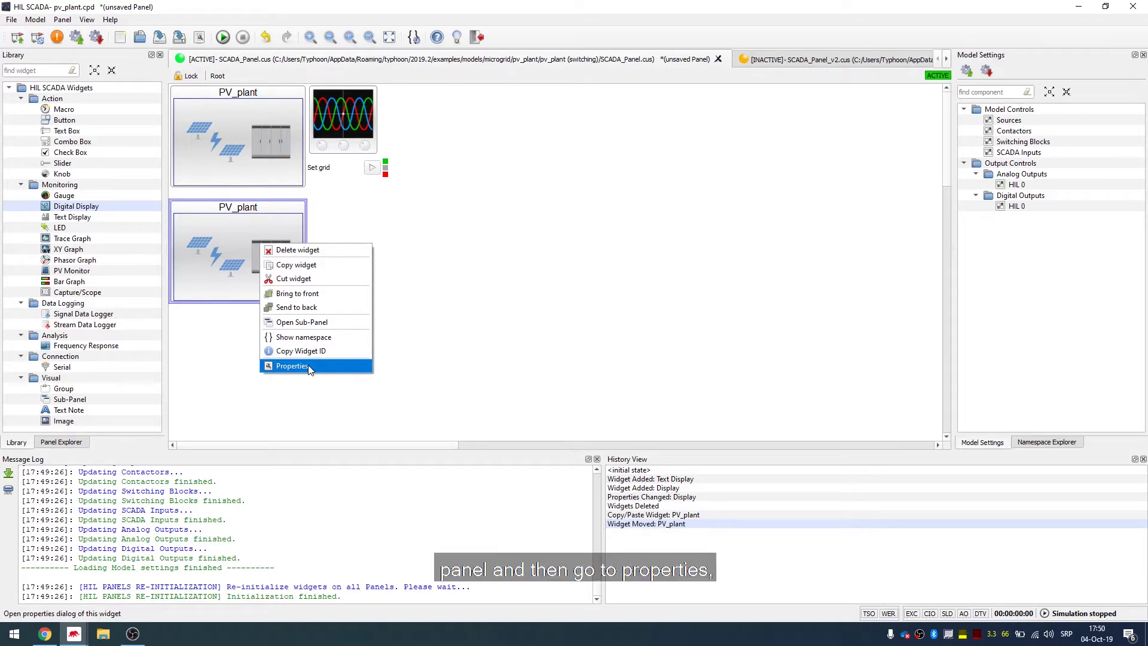
pyautogui.click(292, 365)
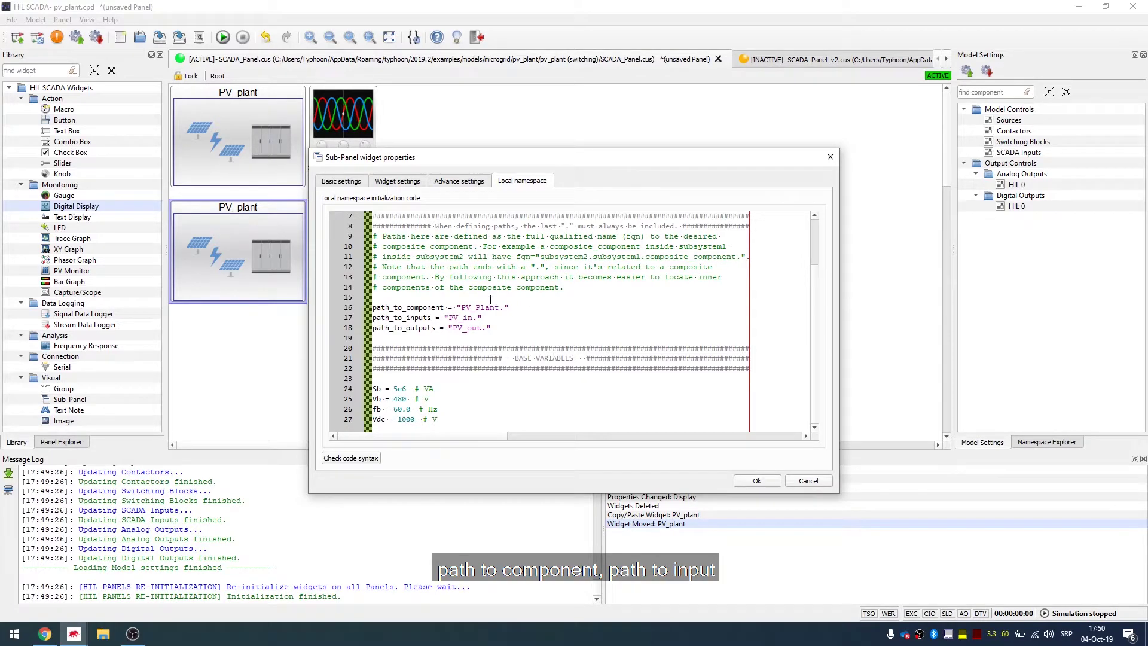
# Step: Append '1' to the copy's paths, making them PV_Plant1., PV_in1. and PV_out1
pyautogui.hotkey('alt', 'Tab')
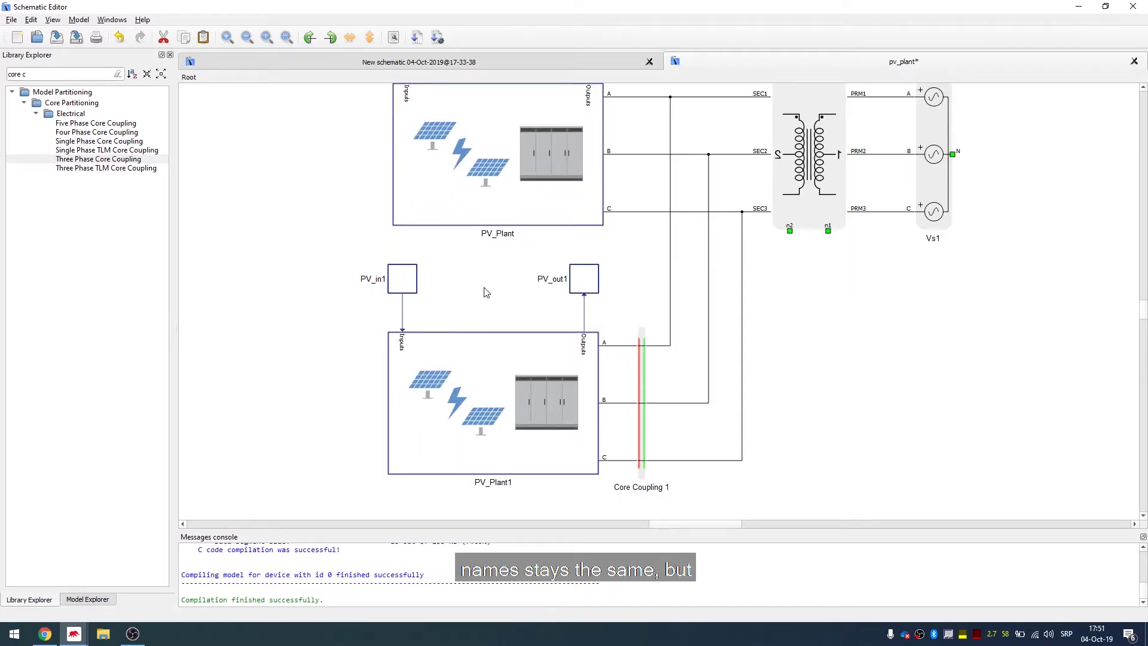
pyautogui.hotkey('alt', 'Tab')
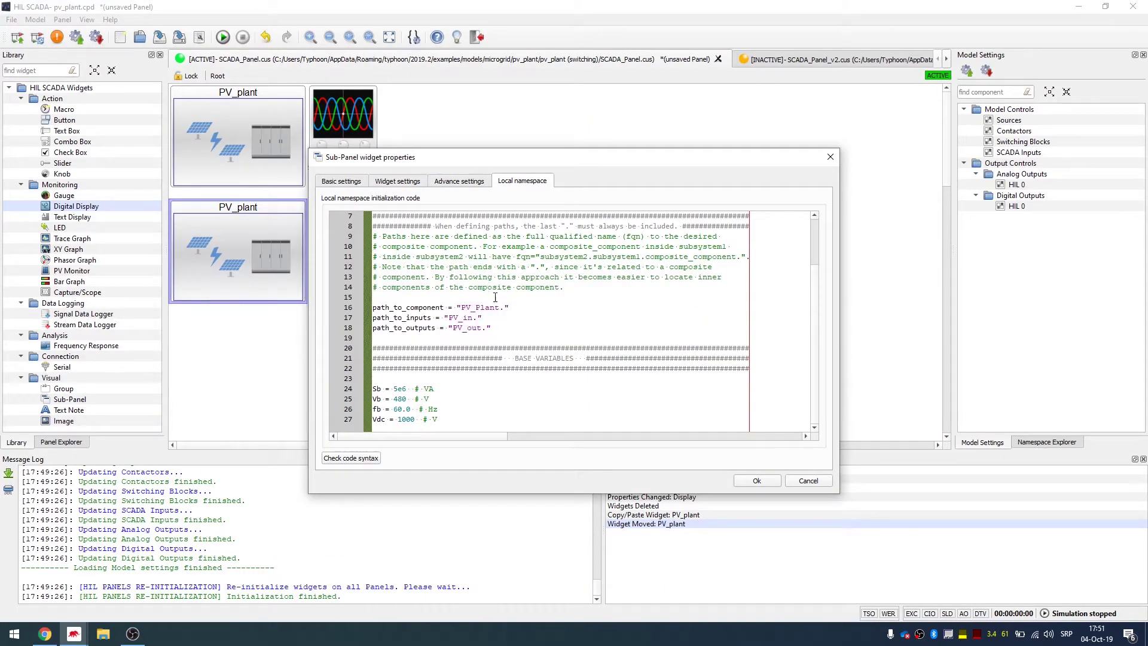
pyautogui.click(499, 308)
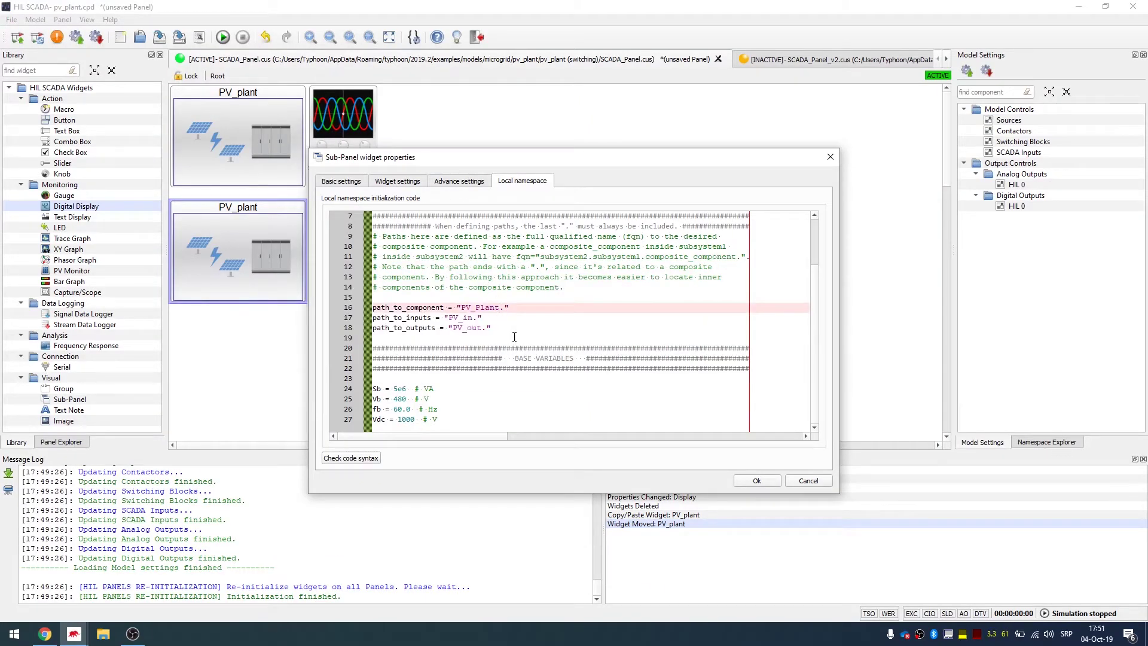
pyautogui.click(473, 318)
pyautogui.click(482, 327)
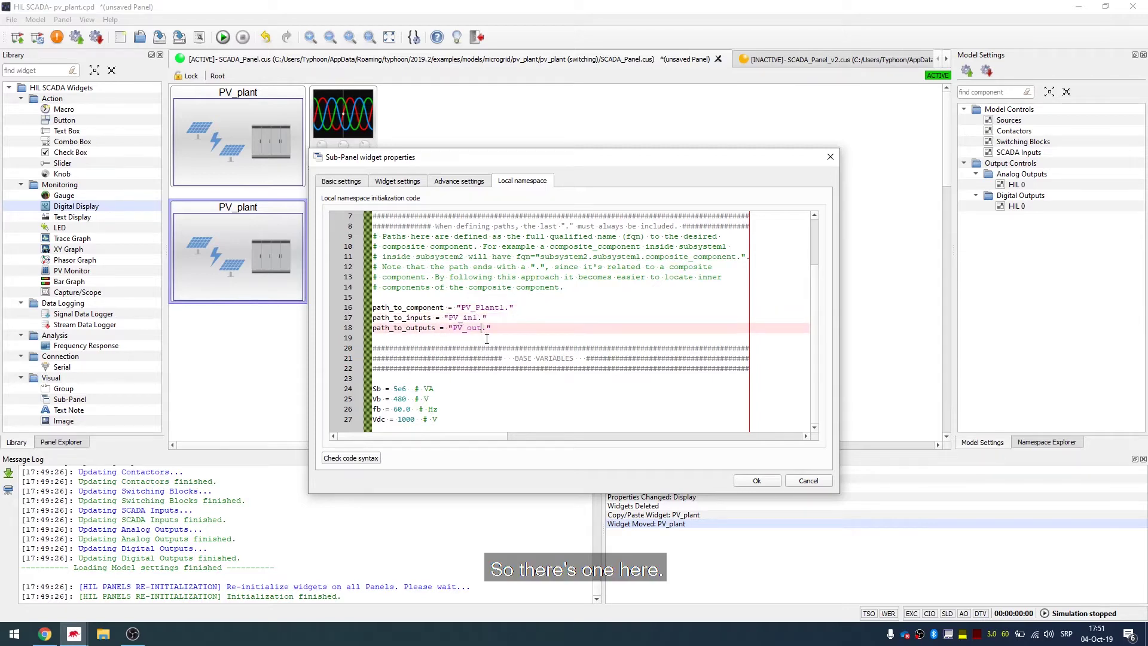
pyautogui.write('1')
pyautogui.scroll(2, 419, 383)
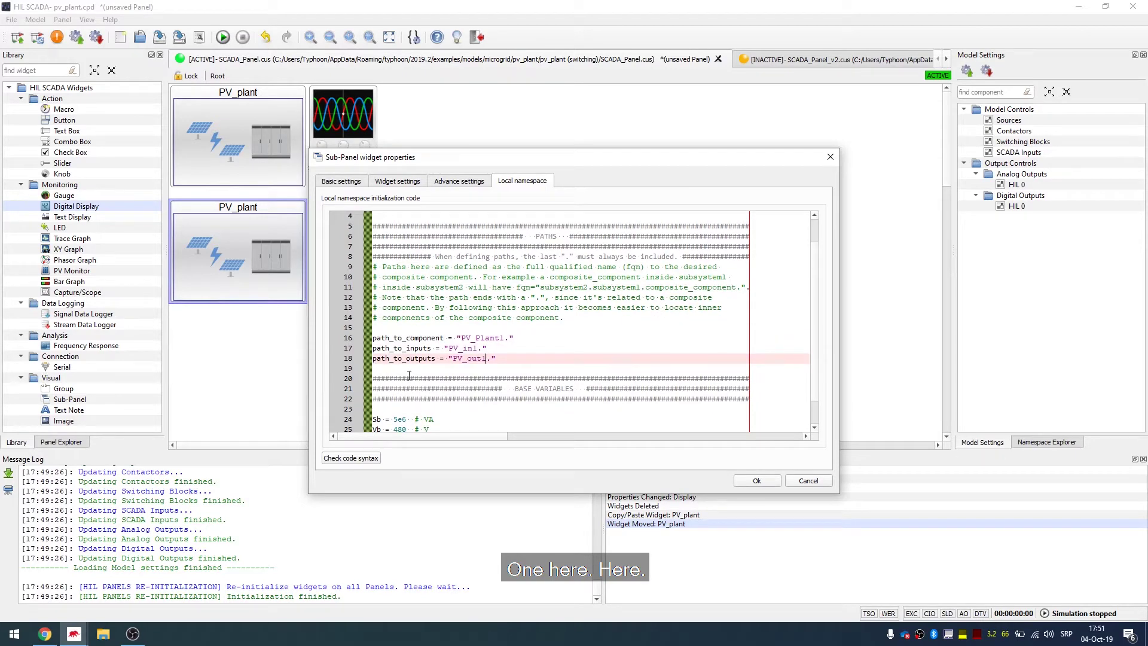
pyautogui.scroll(-2, 419, 383)
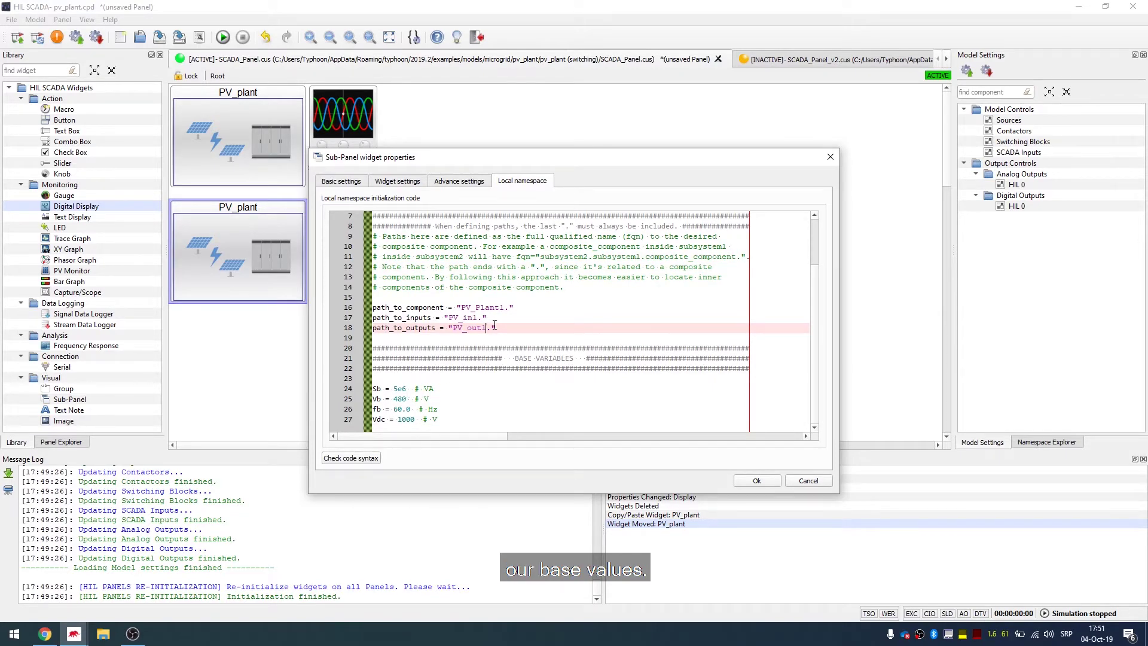
# Step: Start the simulation, then connect and enable the second PV_plant inverter, reaching about 1.11 MW
pyautogui.click(756, 478)
pyautogui.click(223, 37)
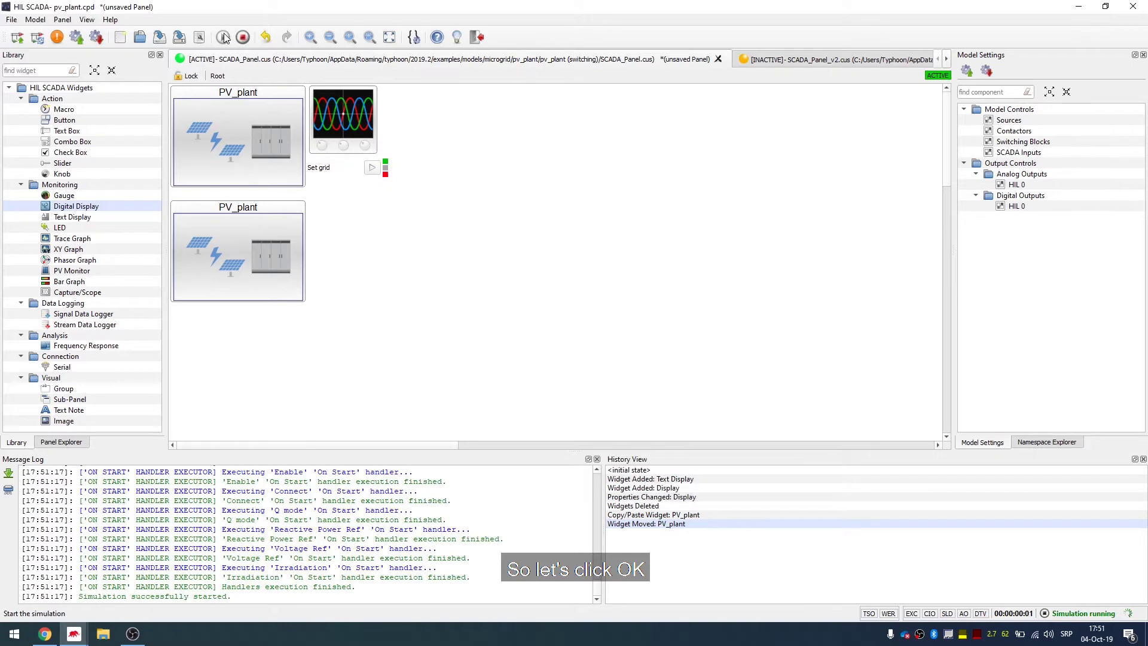
pyautogui.doubleClick(257, 227)
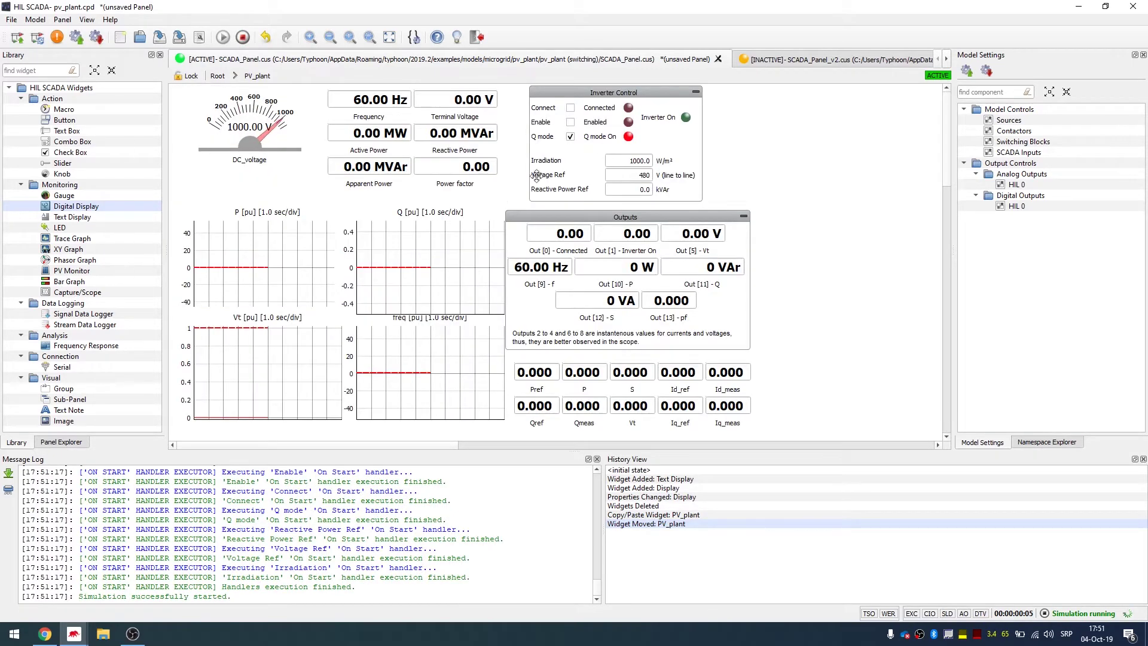
pyautogui.click(571, 109)
pyautogui.click(571, 122)
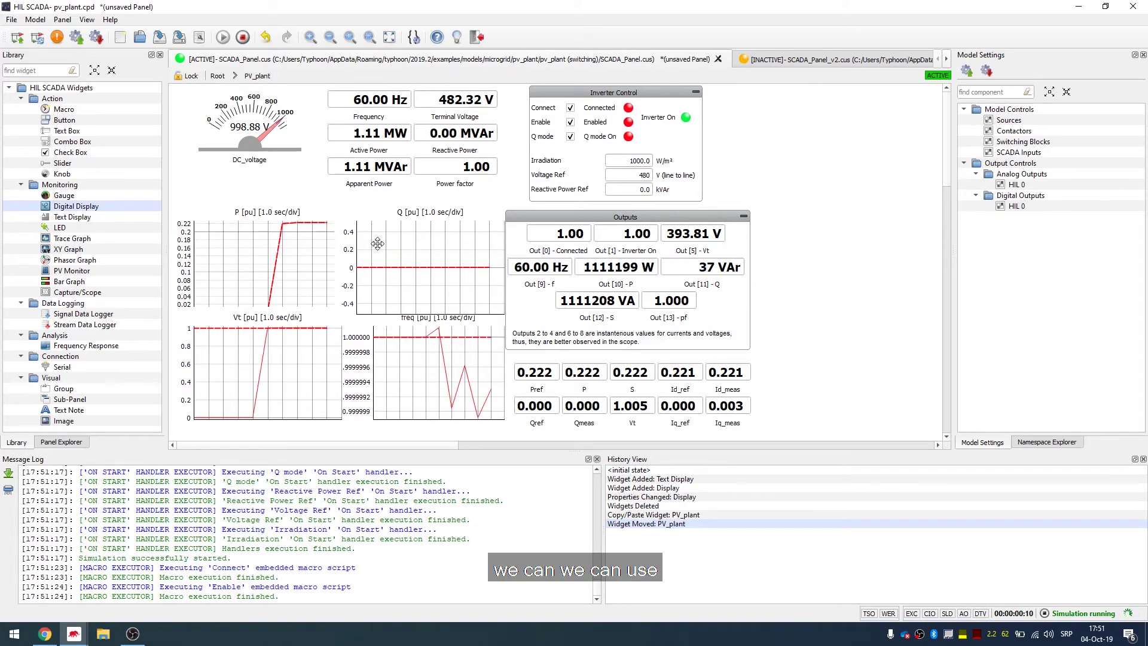
pyautogui.click(217, 76)
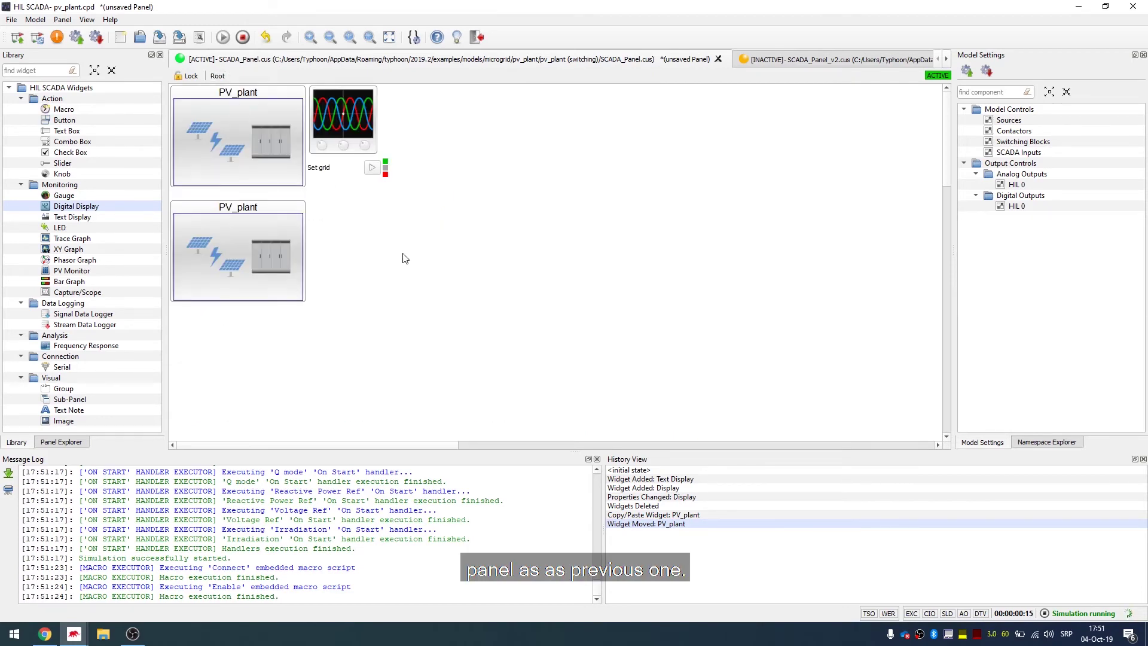